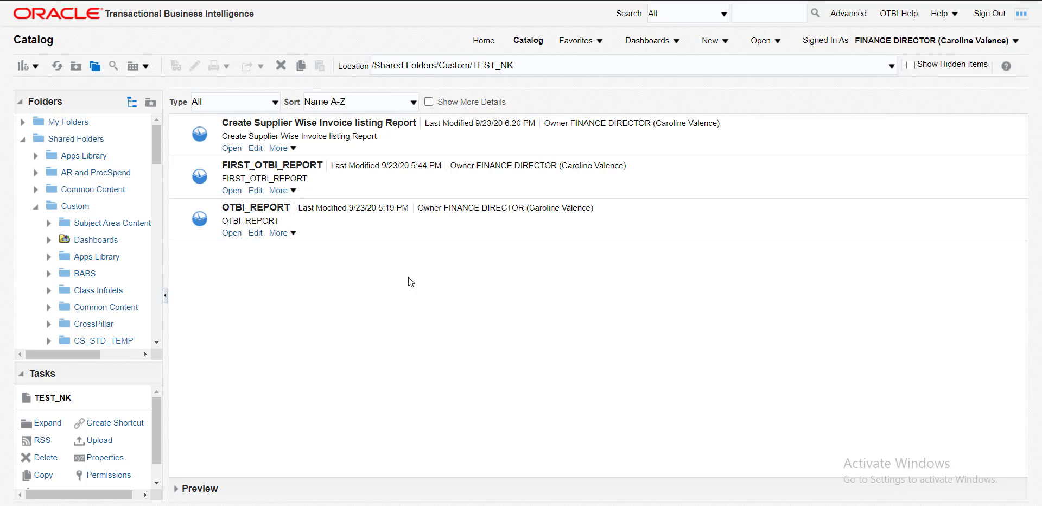
Switch to the text editor notes, highlight items 2 to 5, and insert a blank line after the titles and Logo item.
key("alt+Tab")
left_click_drag(81, 266, 765, 324)
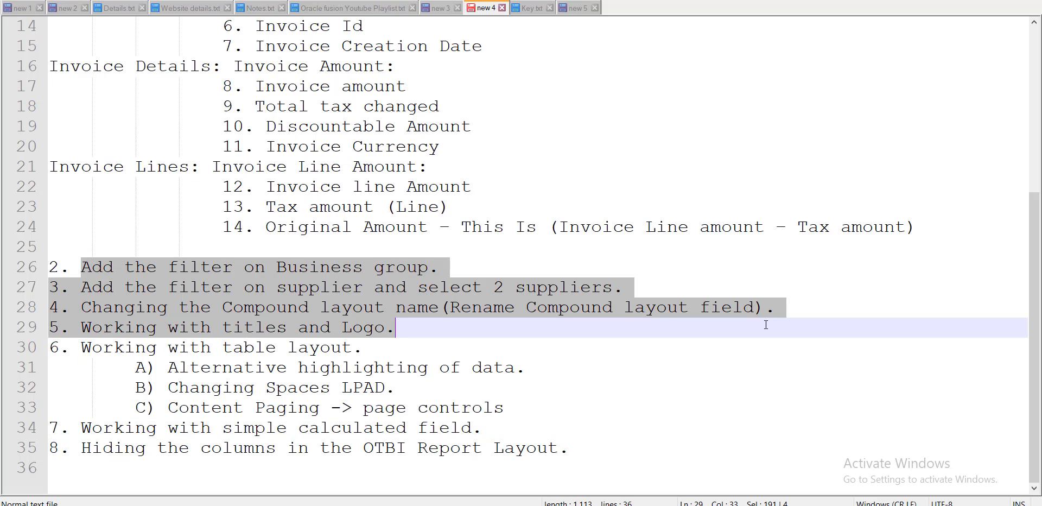
left_click(499, 337)
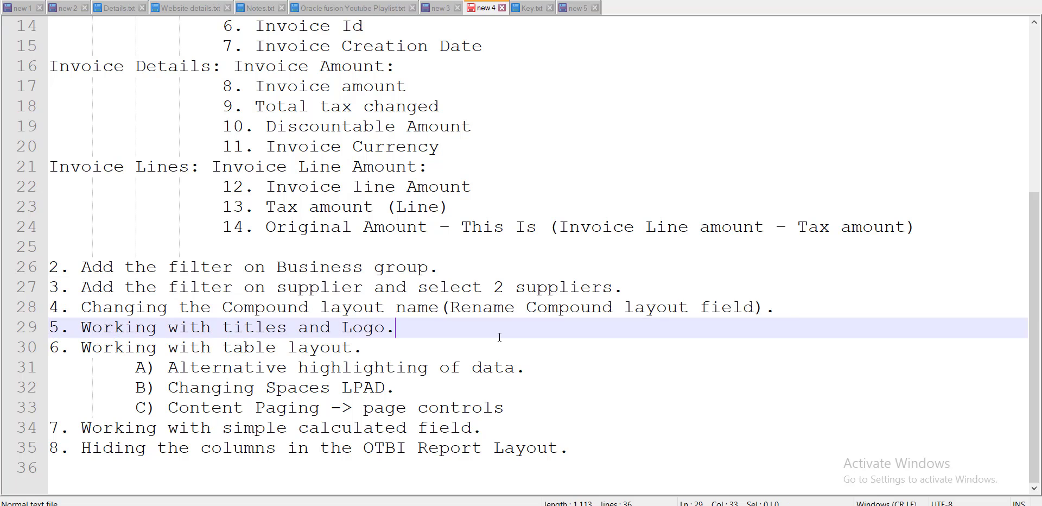
key("Return")
key("Down")
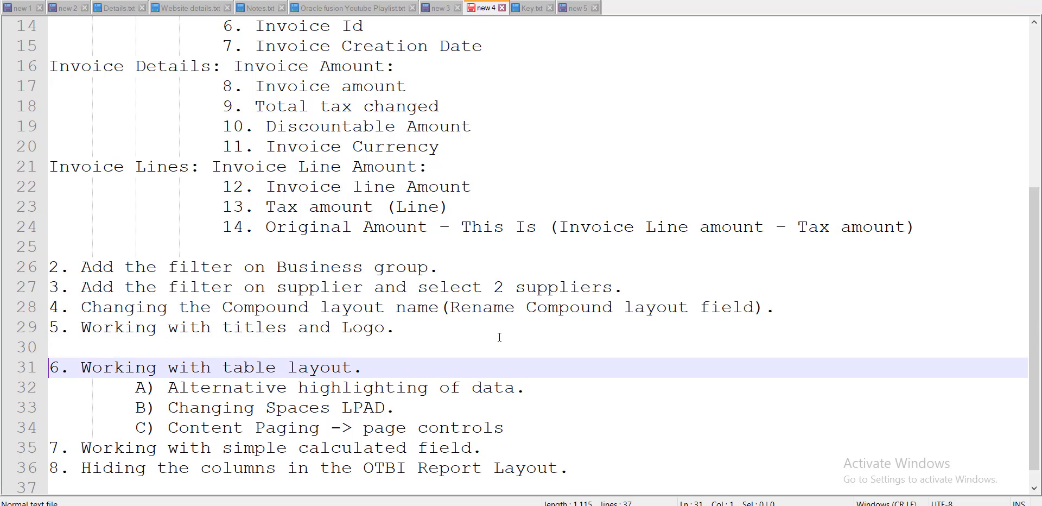
Highlight items 6 to 8 of the notes, from the table layout topic to hiding columns.
key("shift+Down")
key("shift+Down")
key("shift+Down")
key("shift+Down")
key("shift+Down")
key("shift+Down")
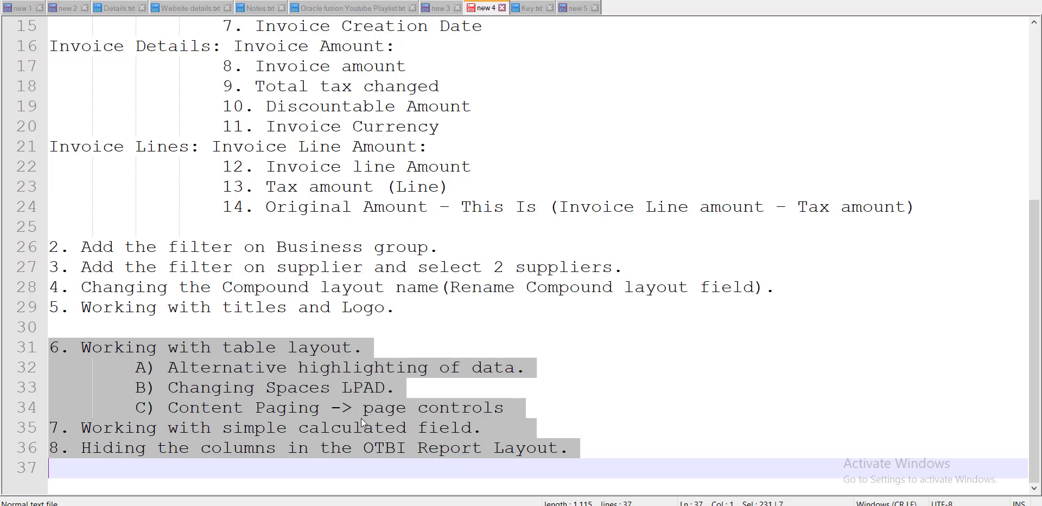
Switch to the BI catalog, open Create Supplier Wise Invoice listing Report for editing, and check the table layout item in the notes.
key("alt+Tab")
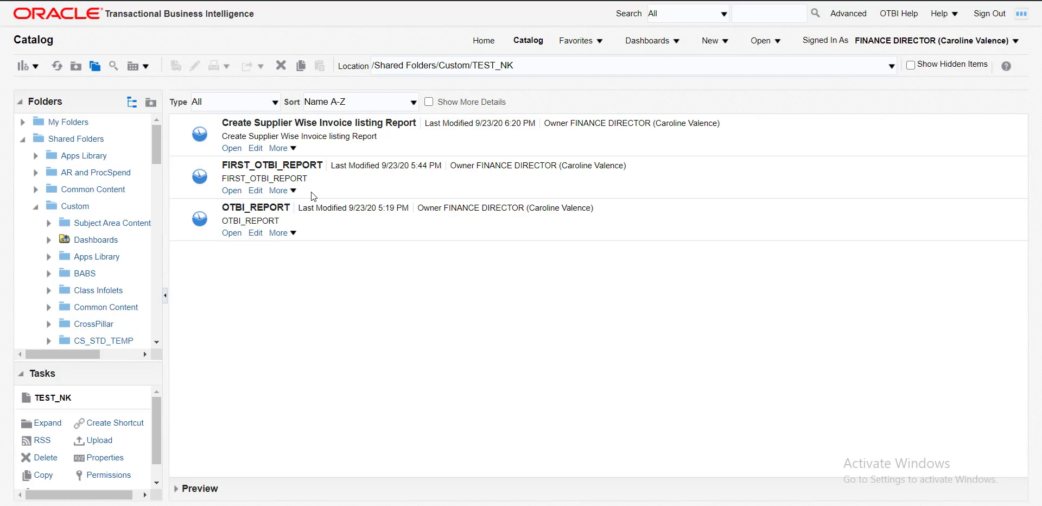
left_click(258, 151)
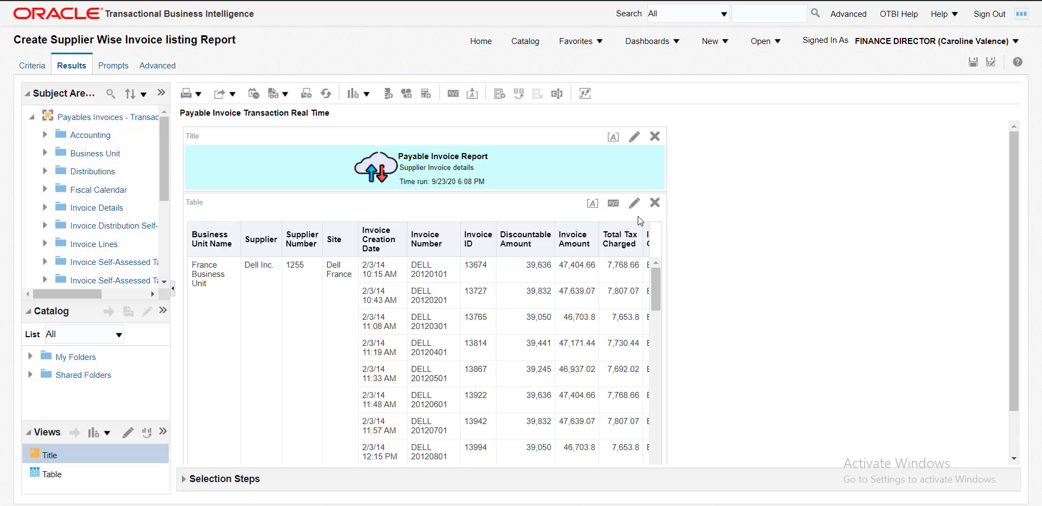
key("alt+Tab")
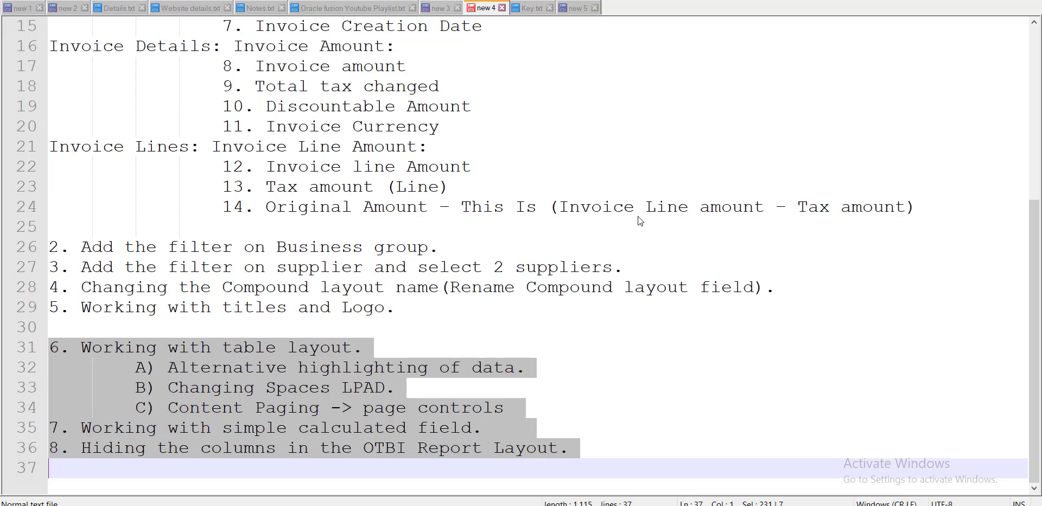
left_click(254, 348)
double_click(252, 348)
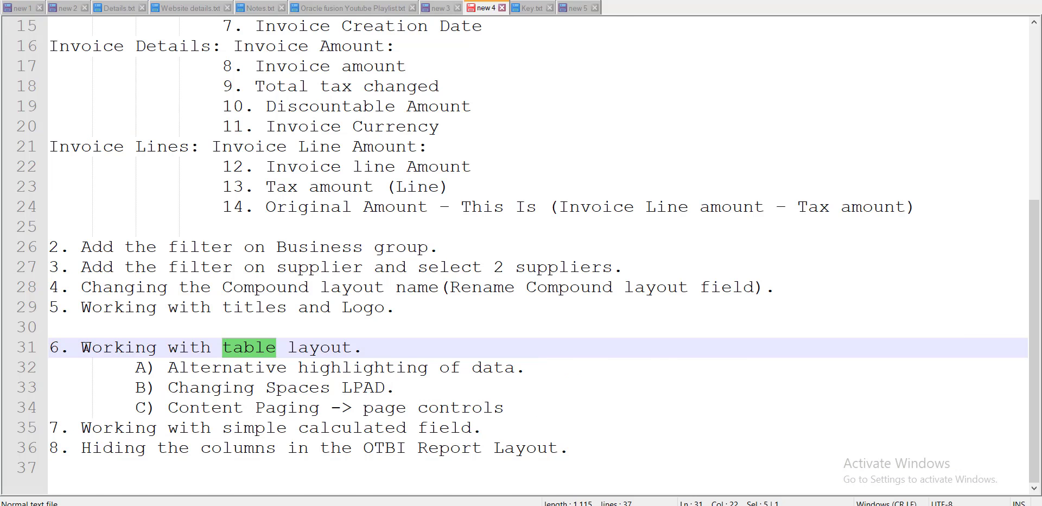
key("alt+Tab")
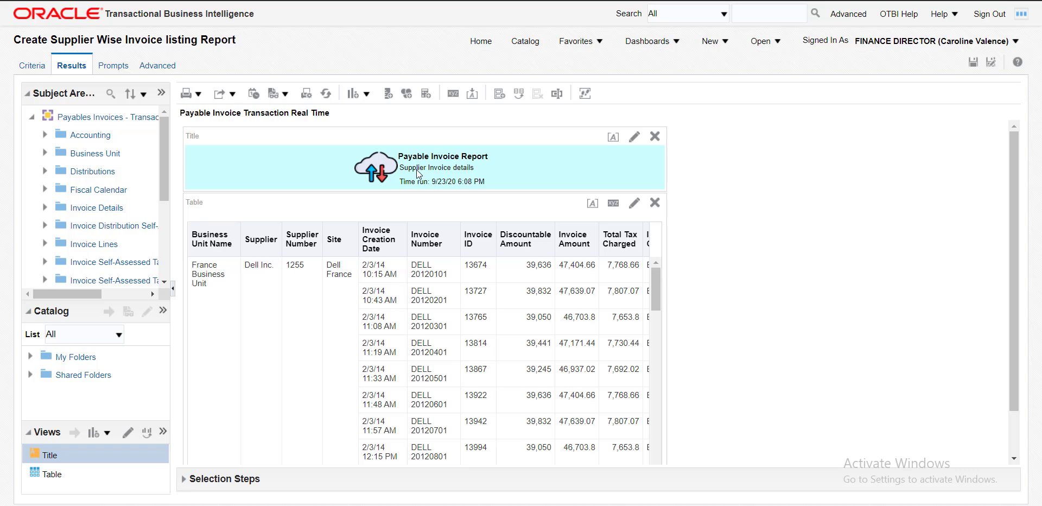
Preview the report in the Default (Alta) style, look through its table, and close the preview.
left_click(285, 95)
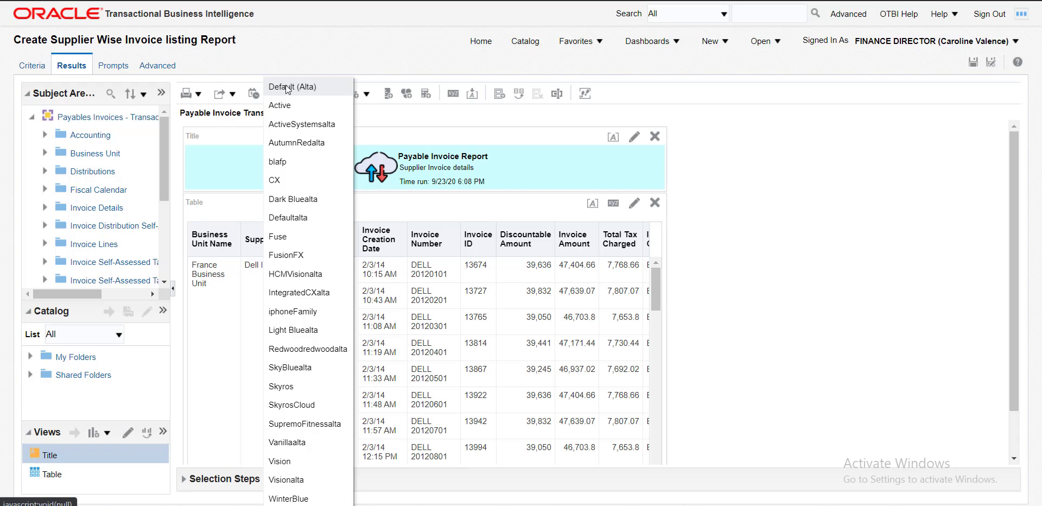
left_click(286, 88)
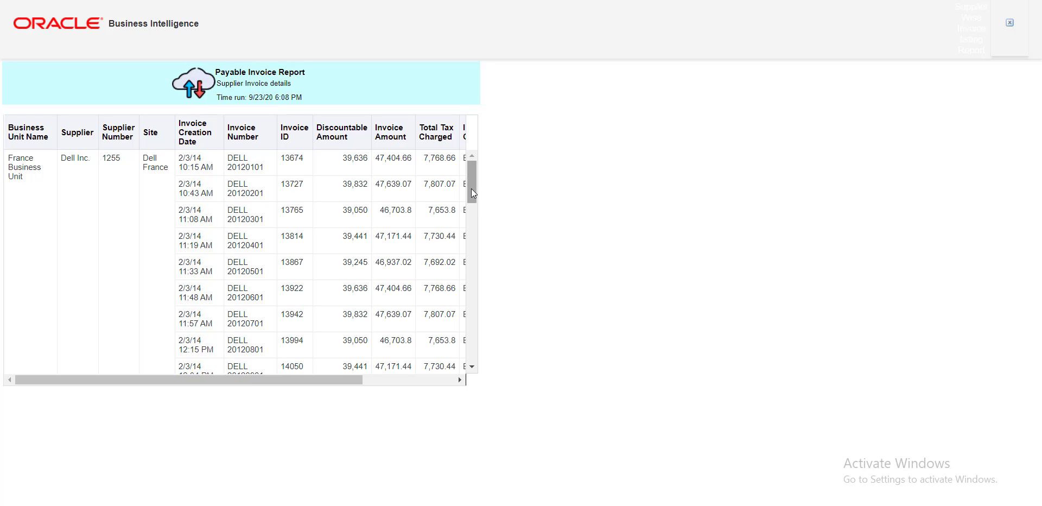
mouse_move(471, 201)
left_mouse_down()
mouse_move(471, 331)
mouse_move(471, 190)
left_mouse_up()
key("ctrl+w")
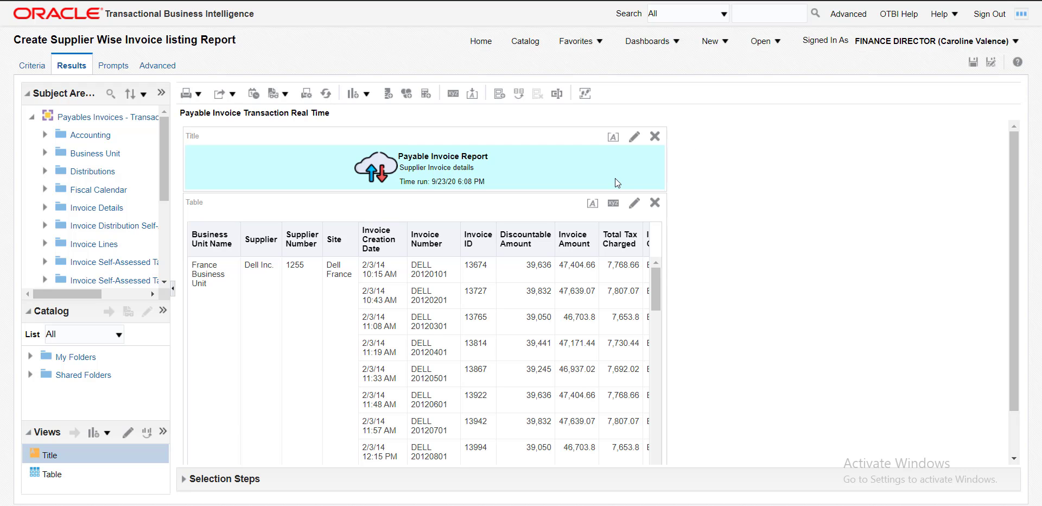
Check the alternative highlighting topic in the notes, then move Business Unit Name, Site, Supplier and Supplier Number into prompts above the report table.
key("alt+Tab")
left_click_drag(167, 367, 518, 368)
key("alt+Tab")
left_click_drag(201, 207, 393, 220)
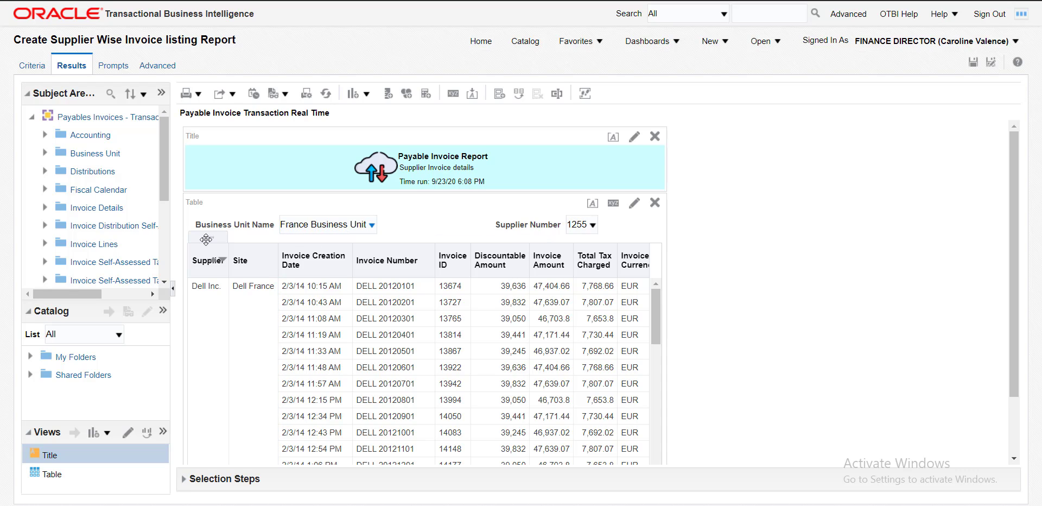
left_click_drag(208, 238, 380, 216)
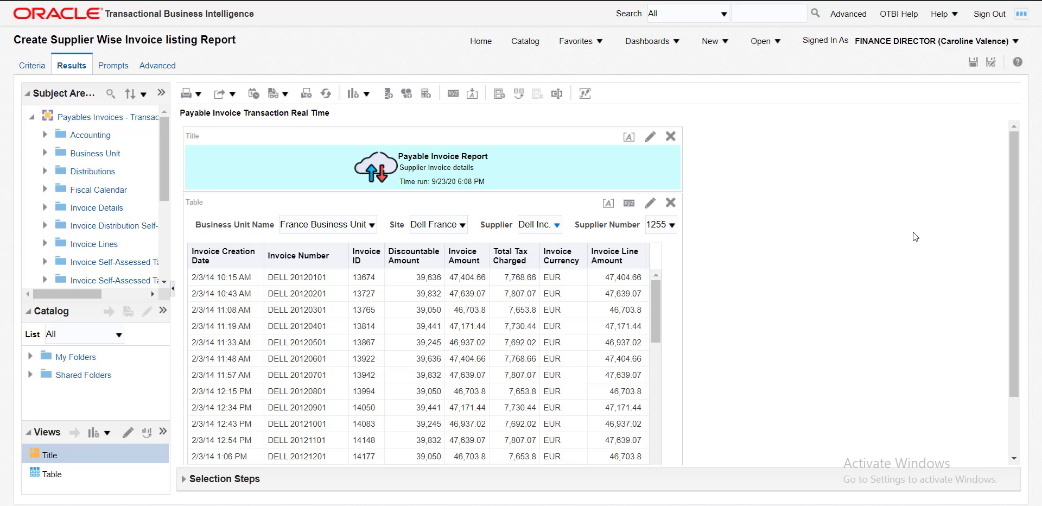
Enable alternate row styling for the table with background color #CCFFCC and save the report.
scroll(1012, 248, "down", 3)
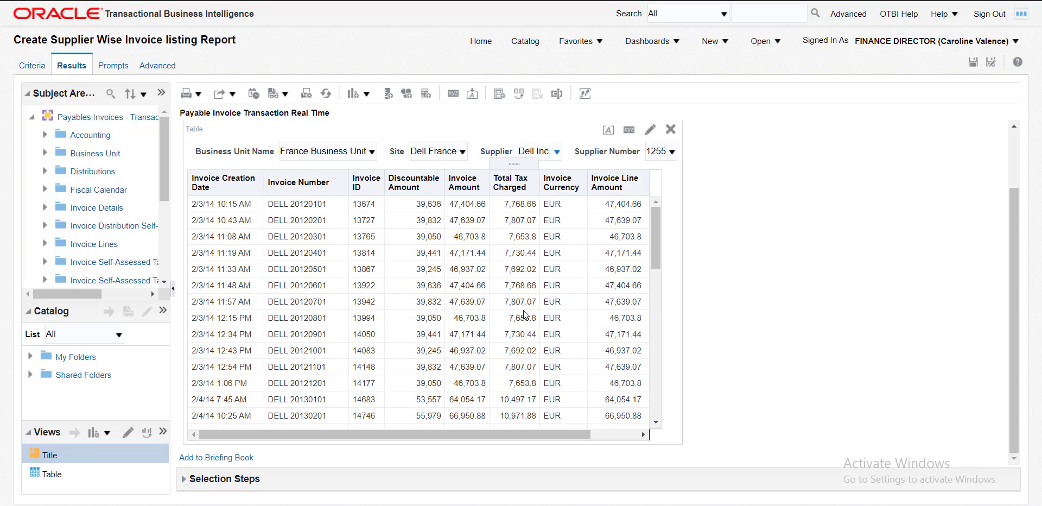
left_click_drag(526, 434, 431, 429)
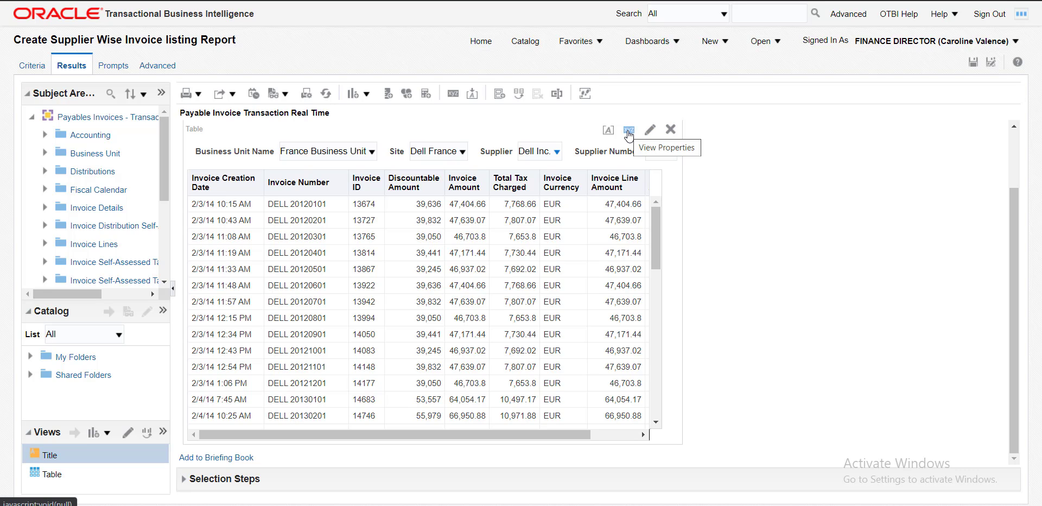
left_click(628, 133)
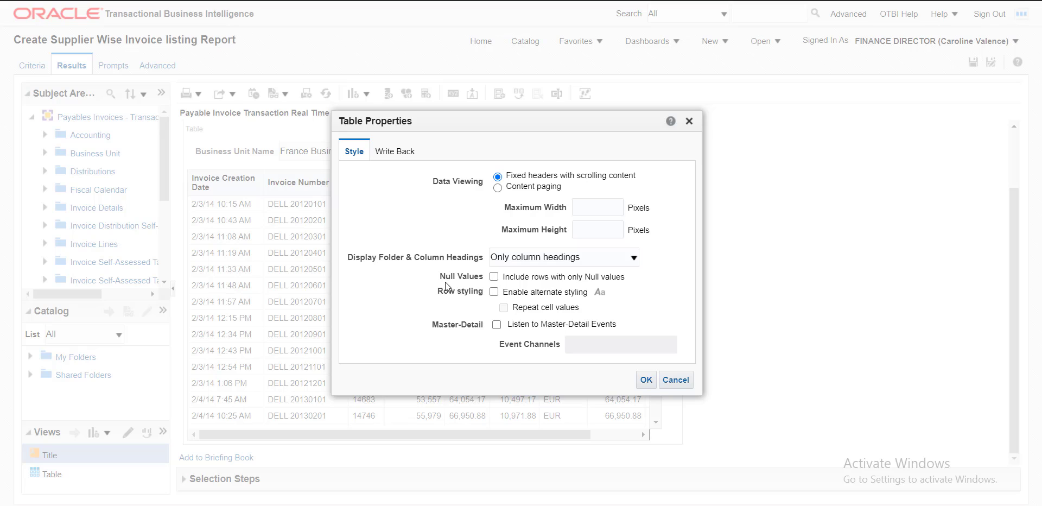
left_click(494, 293)
left_click(600, 293)
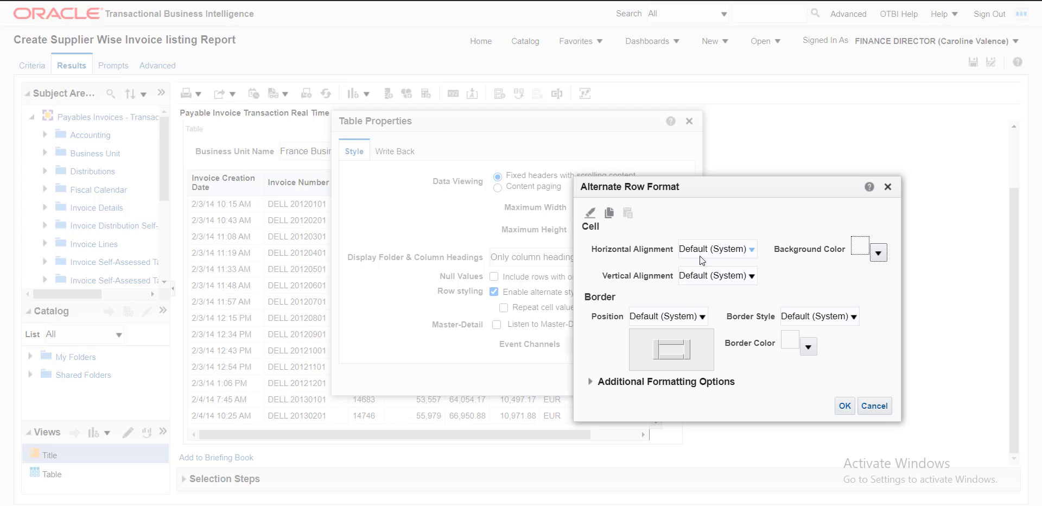
left_click(877, 252)
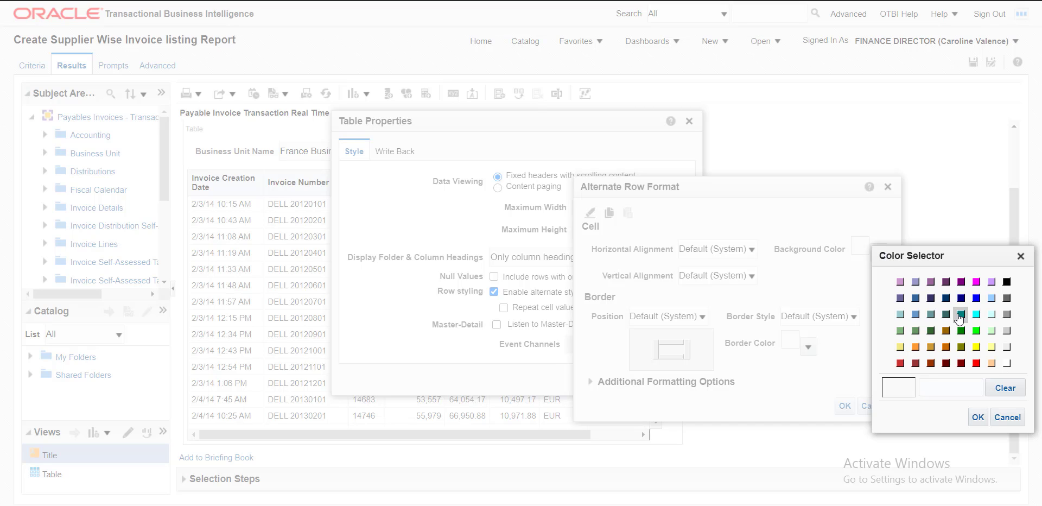
left_click(991, 330)
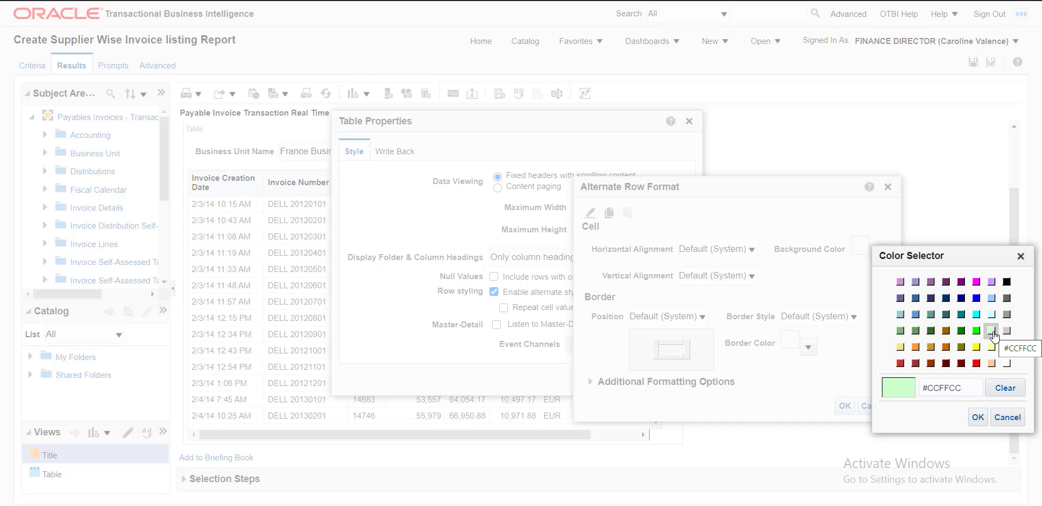
left_click(977, 417)
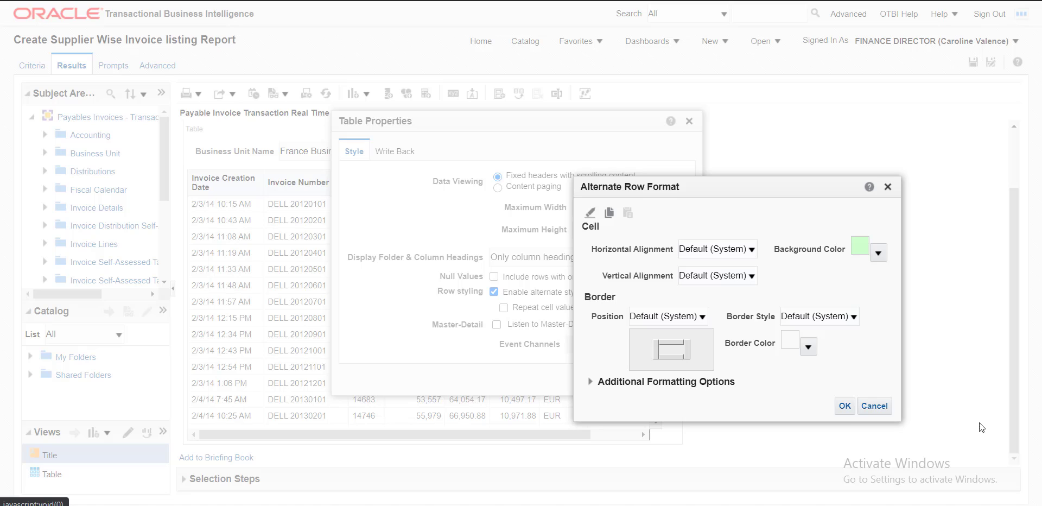
left_click(845, 406)
left_click(644, 374)
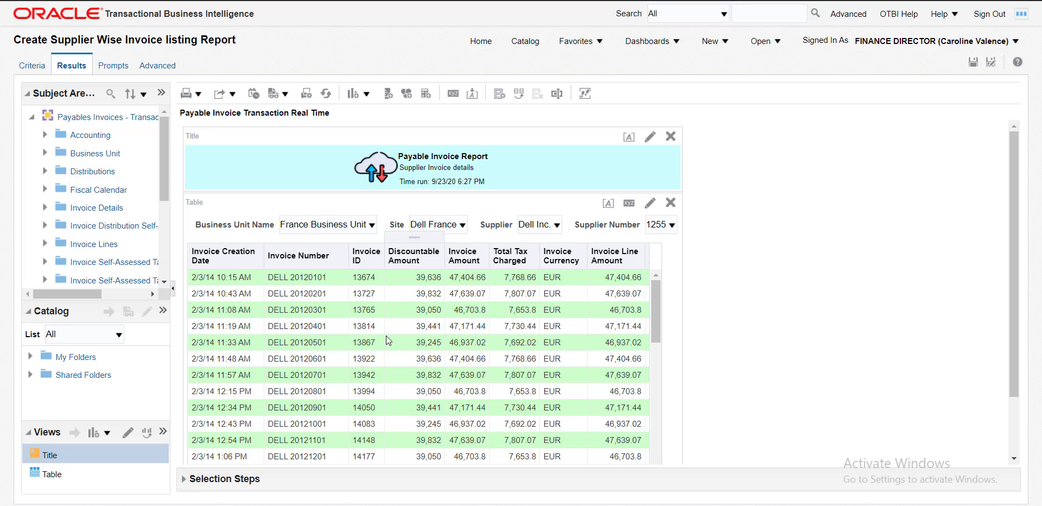
left_click(973, 62)
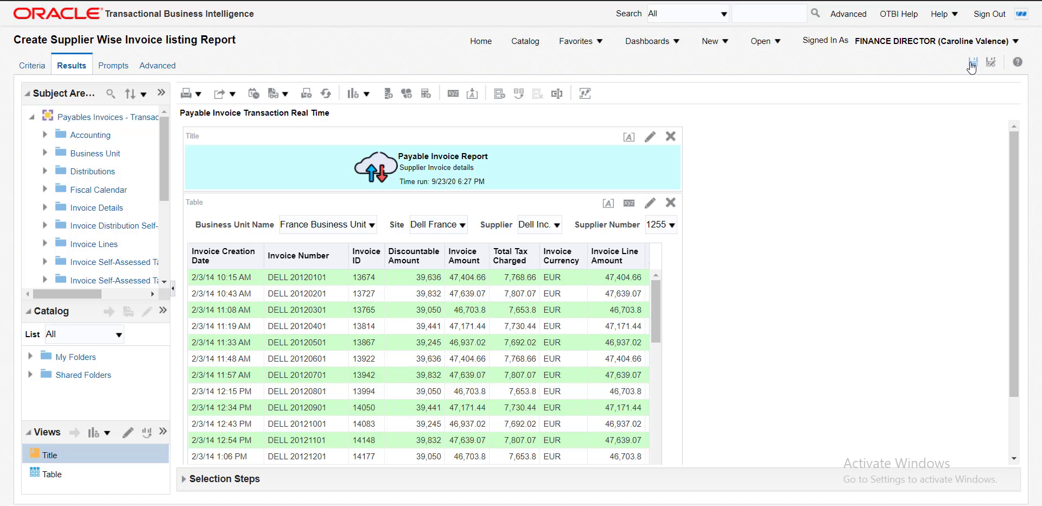
Set the table's folder and column heading display to As Folder.Column.
left_click(629, 204)
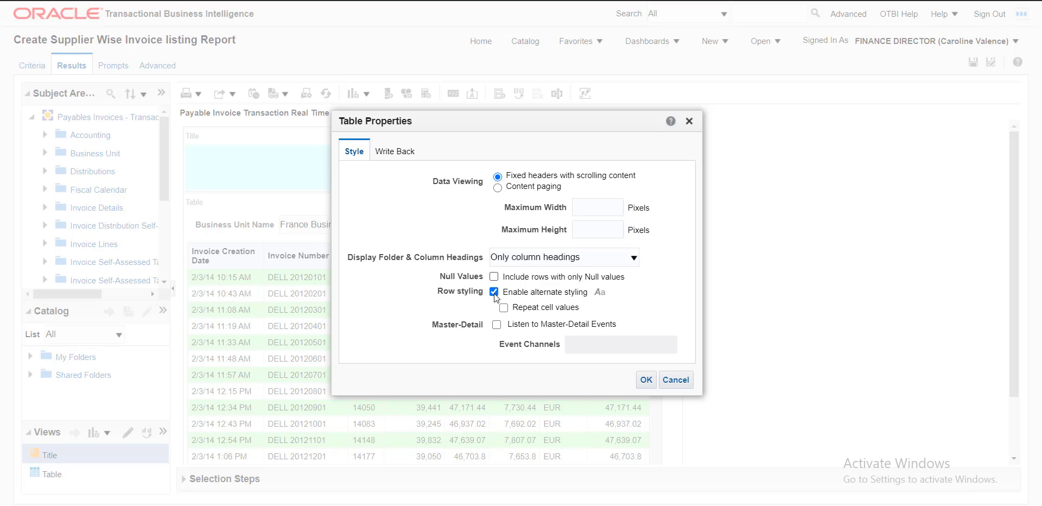
left_click(538, 258)
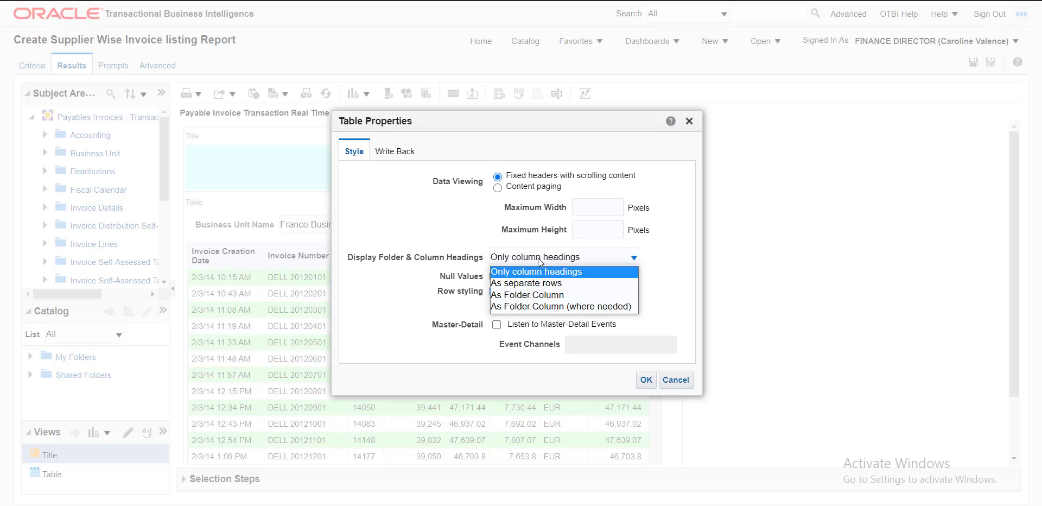
left_click(543, 296)
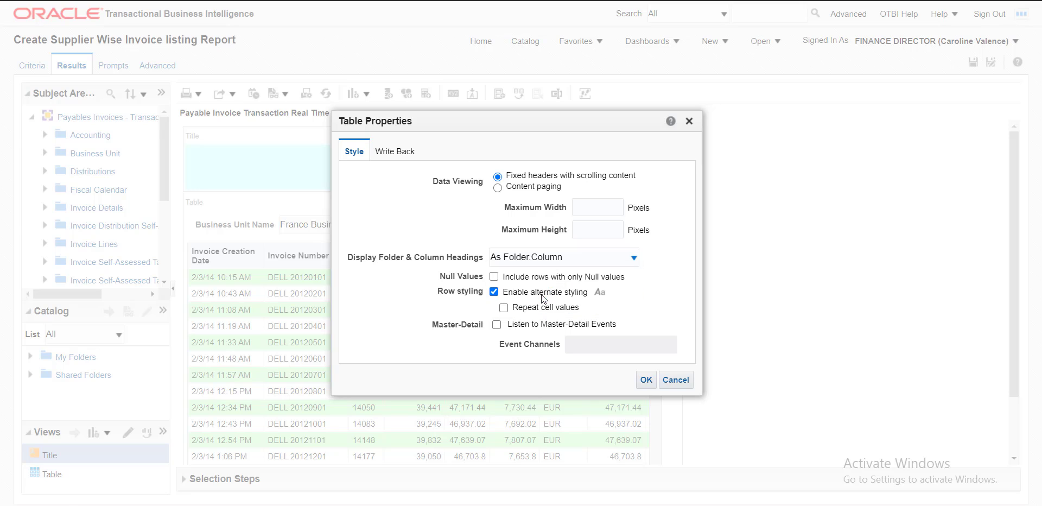
left_click(645, 380)
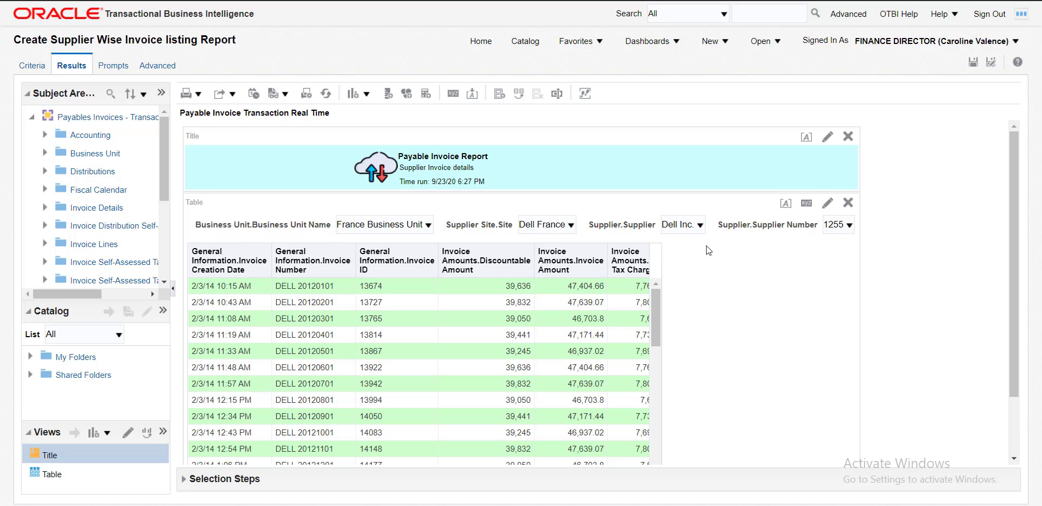
Set the table's folder and column heading display back to Only column headings.
left_click(807, 203)
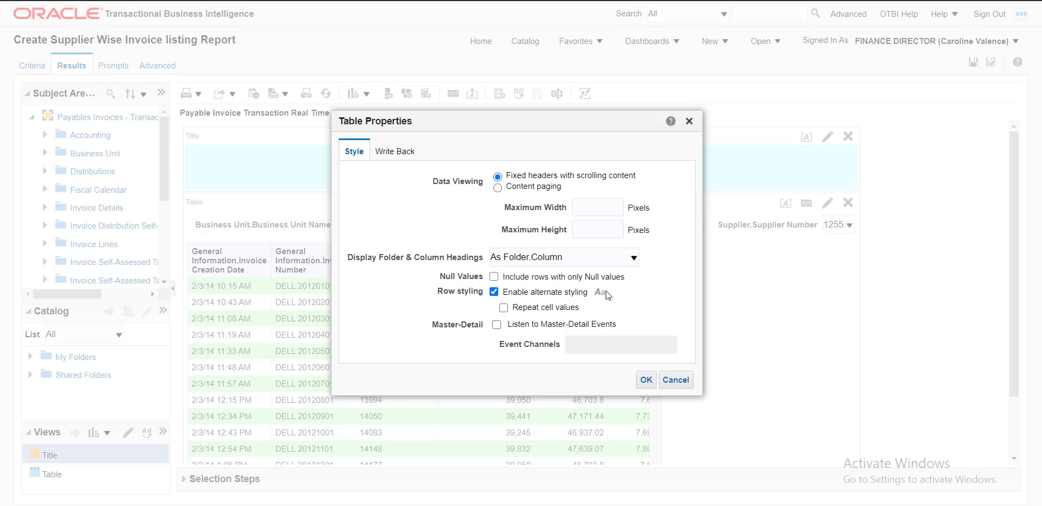
left_click(597, 254)
left_click(584, 271)
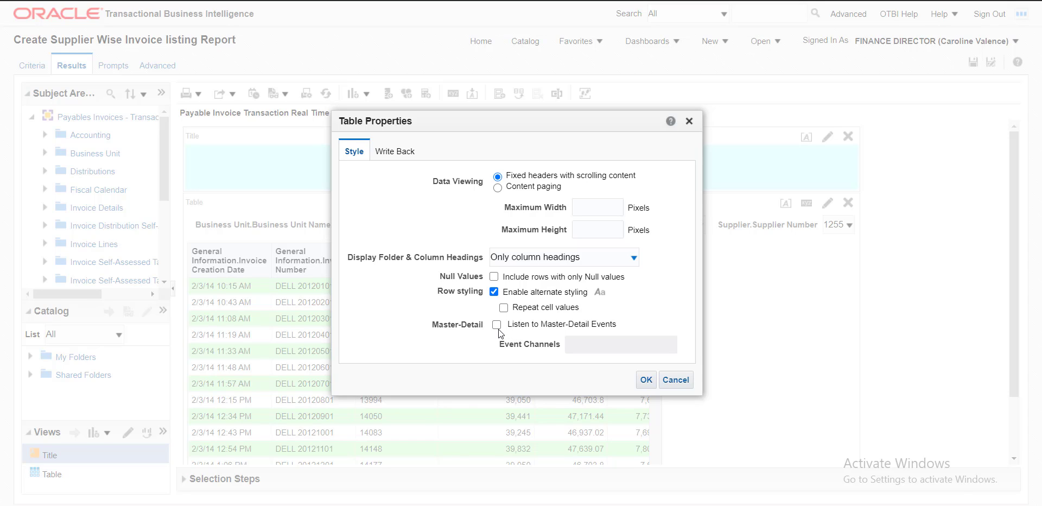
Apply content paging to the table with paging controls at Top and 10 rows per page, and advance through the result pages.
left_click(498, 188)
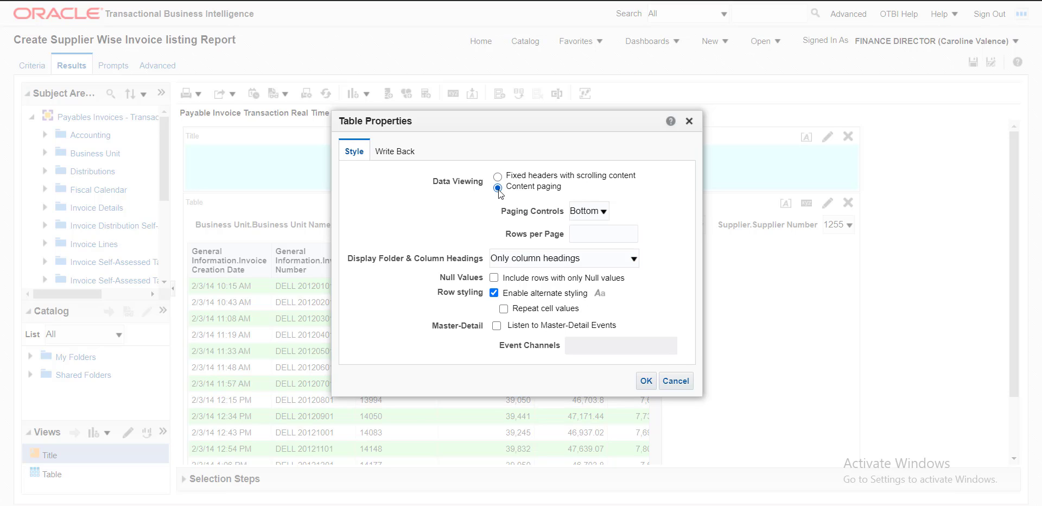
left_click(603, 212)
type("10")
left_click(646, 380)
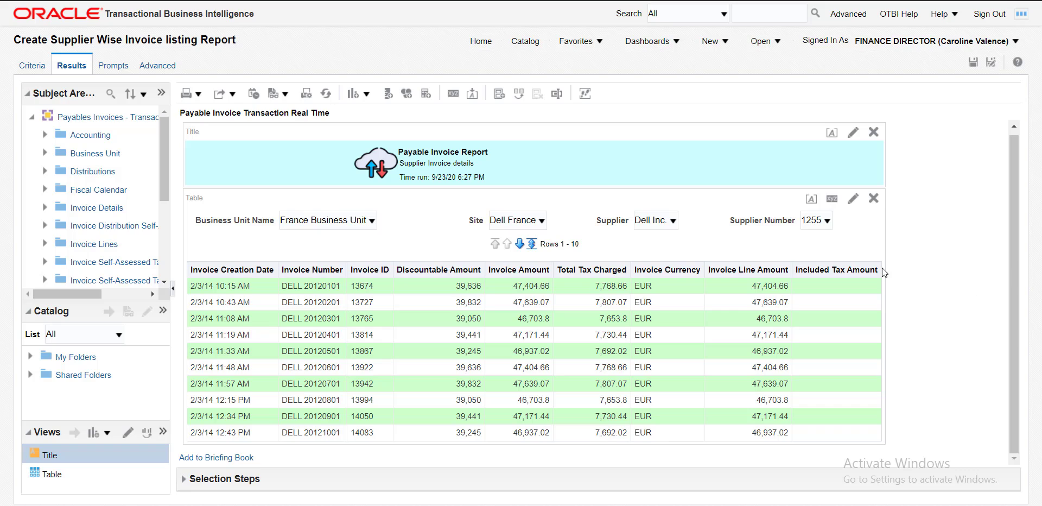
left_click(519, 243)
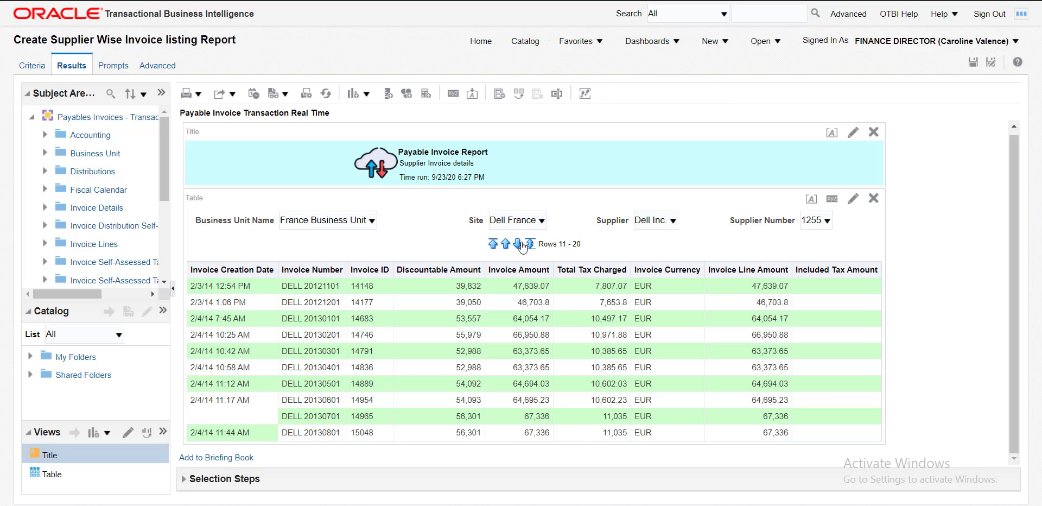
left_click(520, 244)
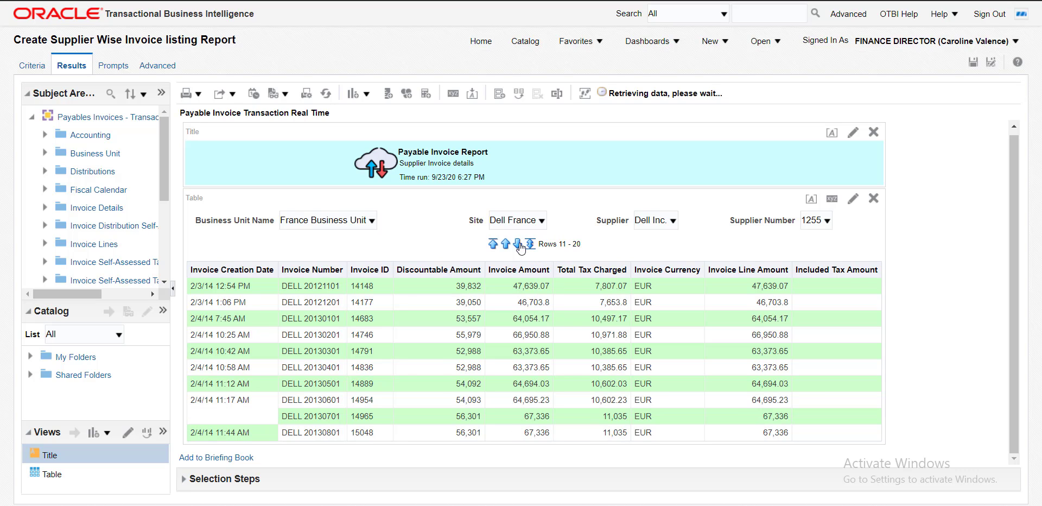
Set the table's paging controls to Bottom with 15 rows per page and check the paging below the table.
left_click(831, 200)
left_click(602, 228)
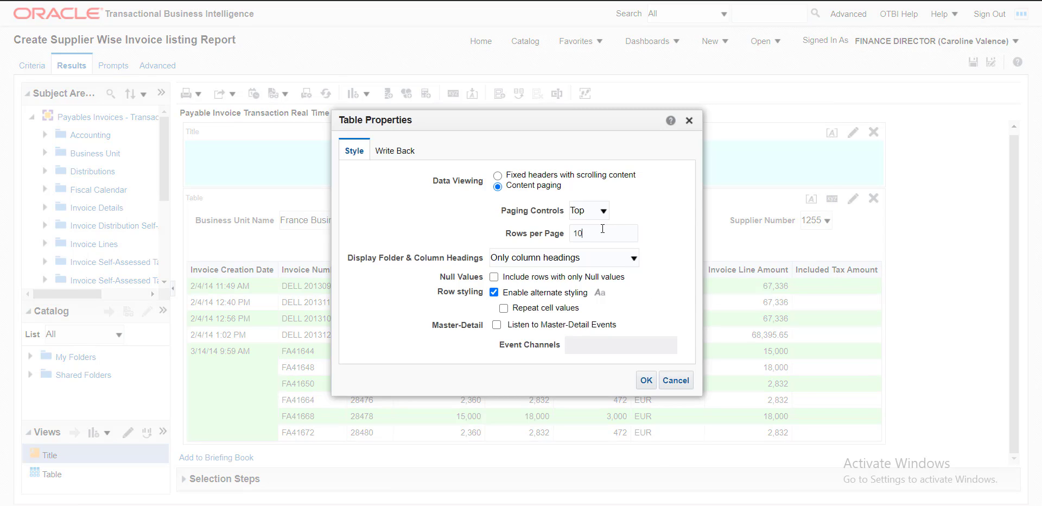
key("BackSpace")
type("5")
left_click(596, 209)
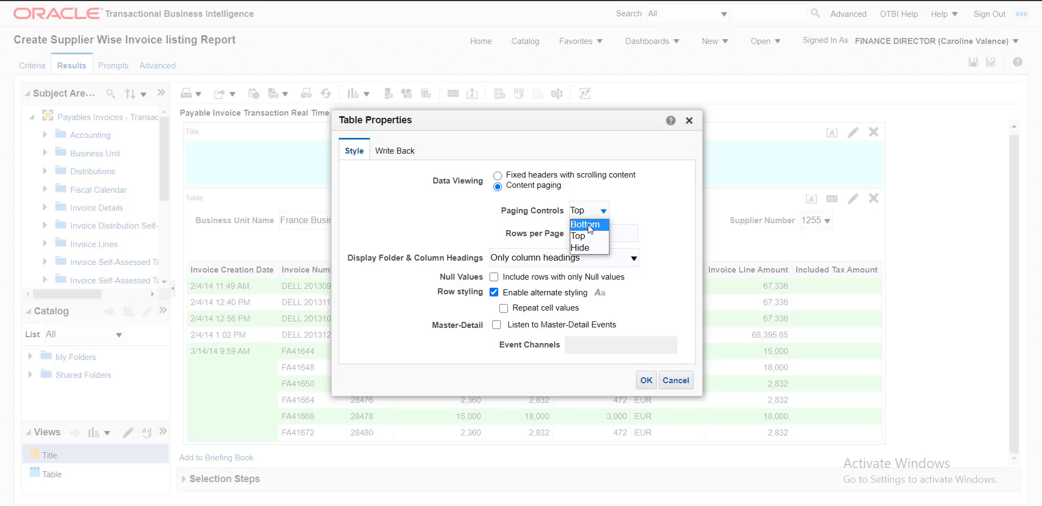
left_click(586, 224)
left_click(644, 381)
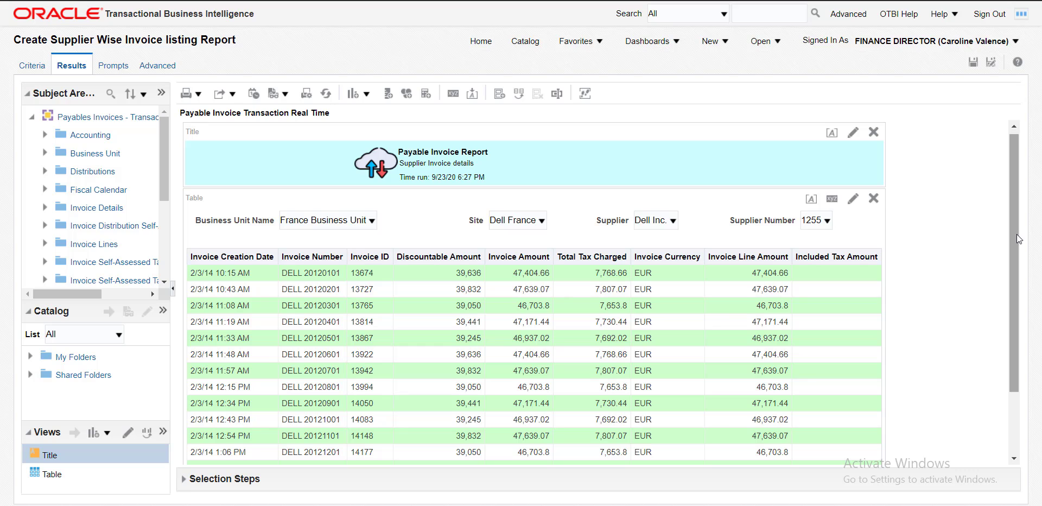
left_click_drag(1017, 234, 1017, 295)
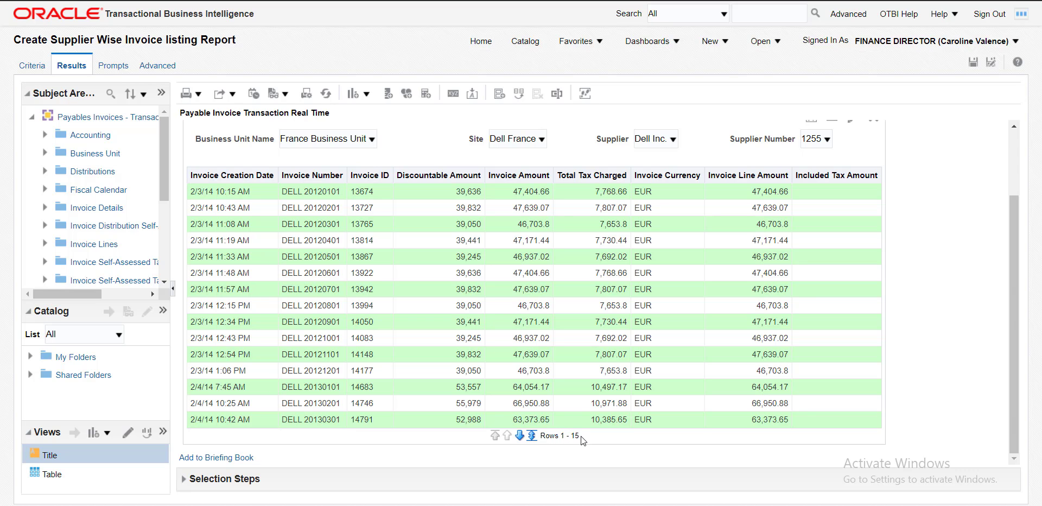
scroll(991, 230, "up", 3)
Preview the report in the Default (Alta) style, close the preview and save the report.
left_click(285, 93)
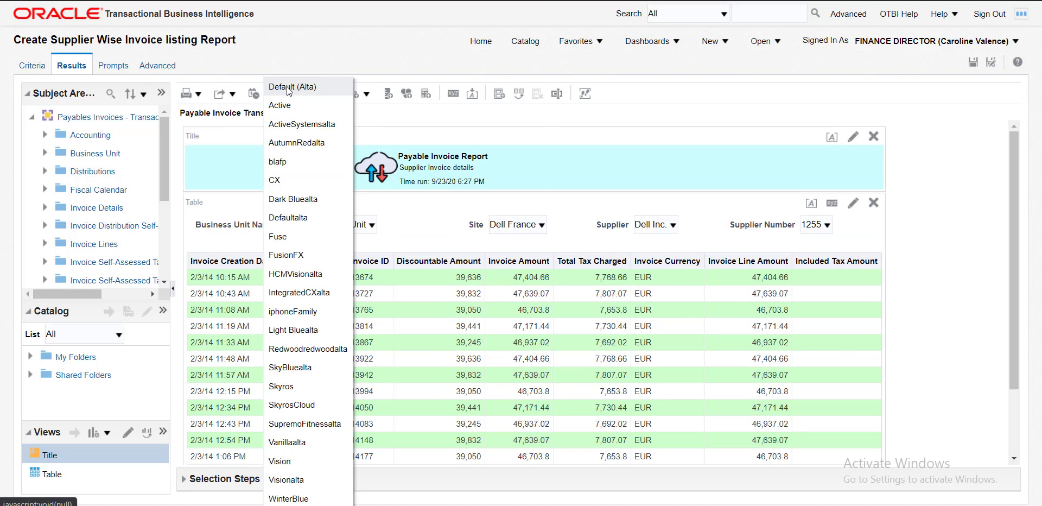
left_click(287, 88)
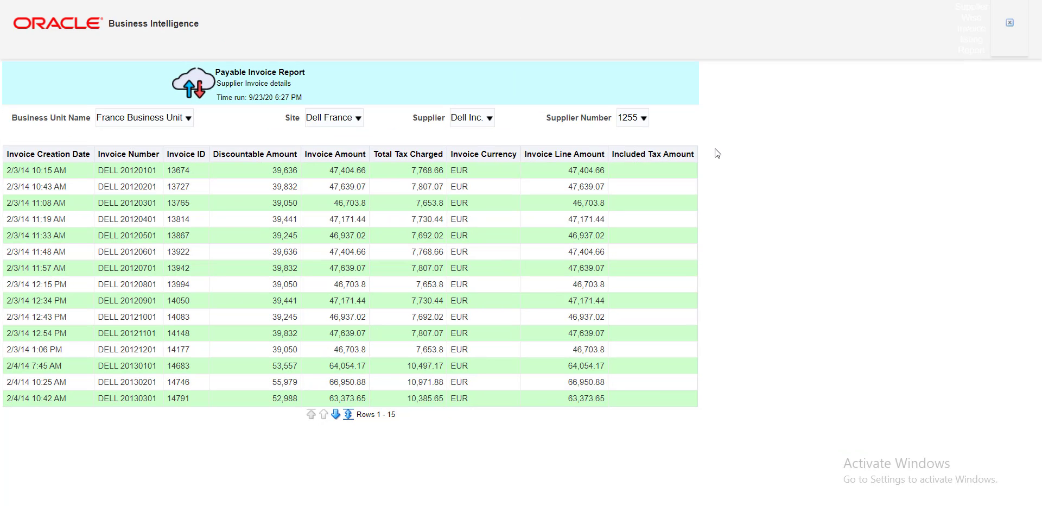
key("alt+F4")
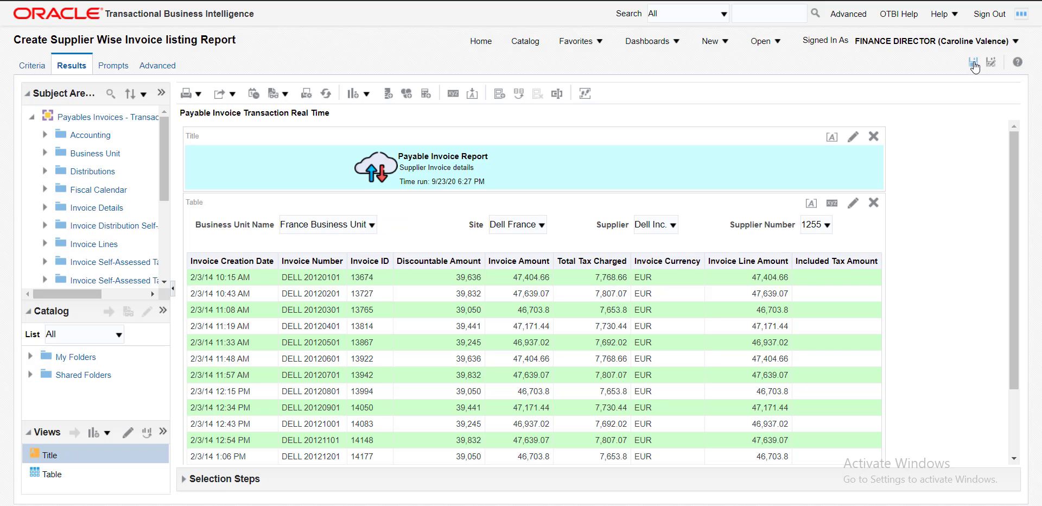
left_click(974, 63)
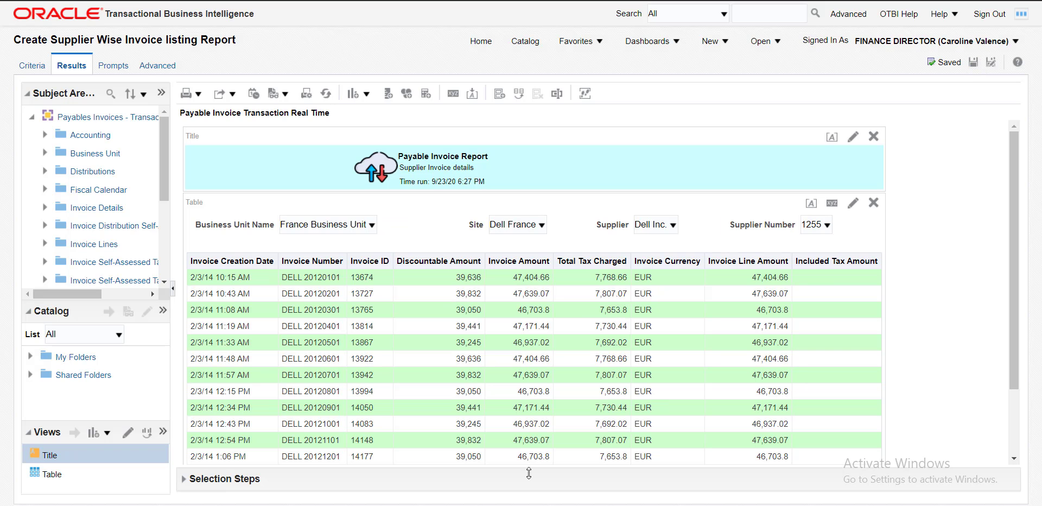
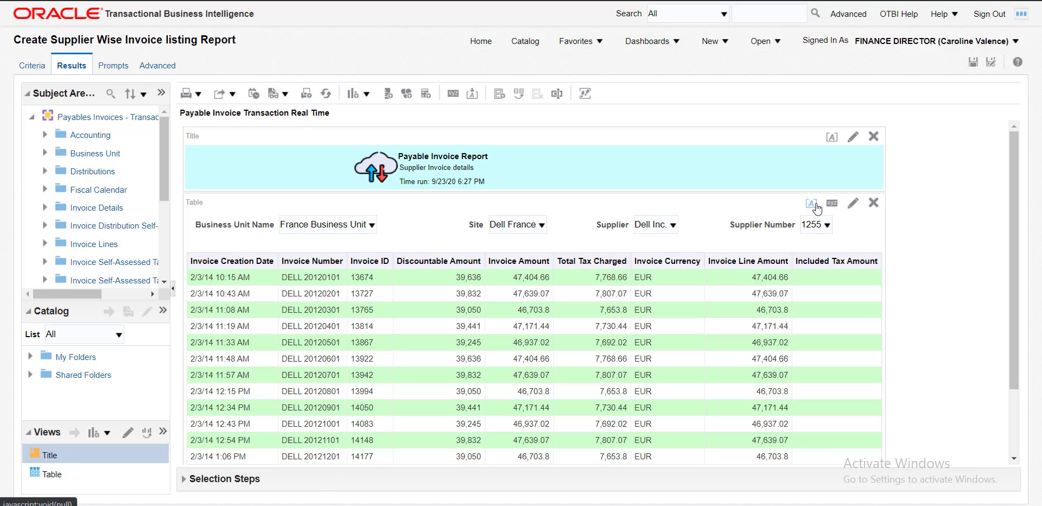
left_click(811, 204)
left_click_drag(815, 208, 726, 117)
left_click(921, 182)
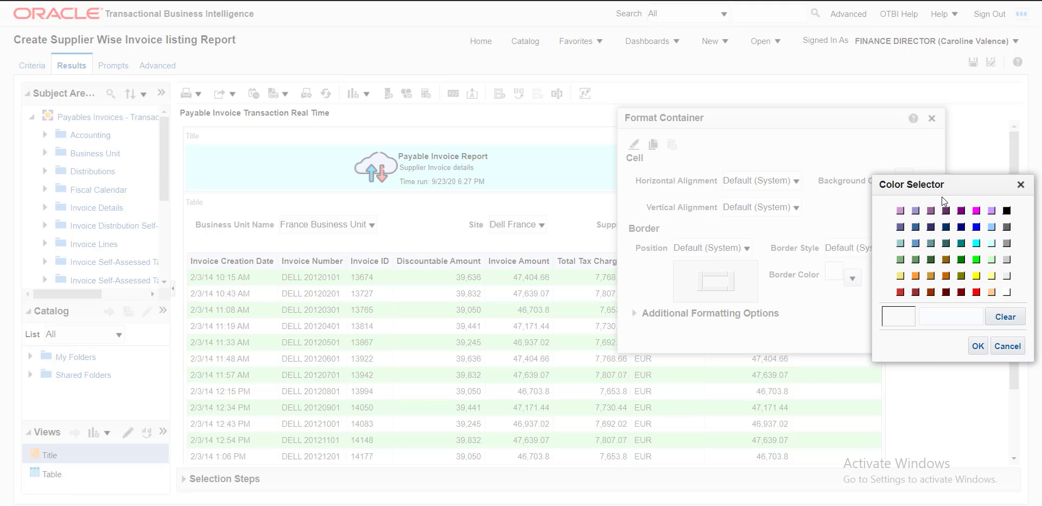
left_click(1020, 184)
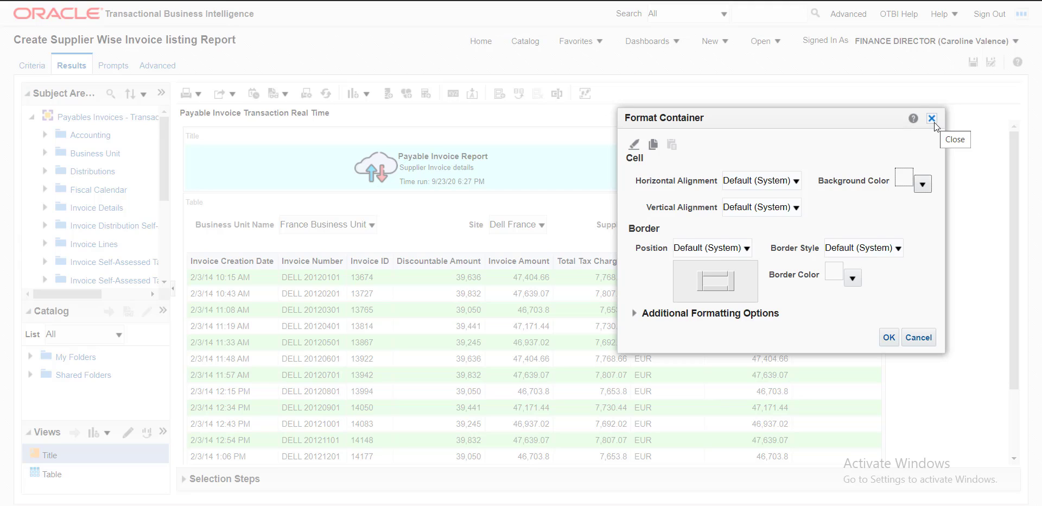
left_click(634, 314)
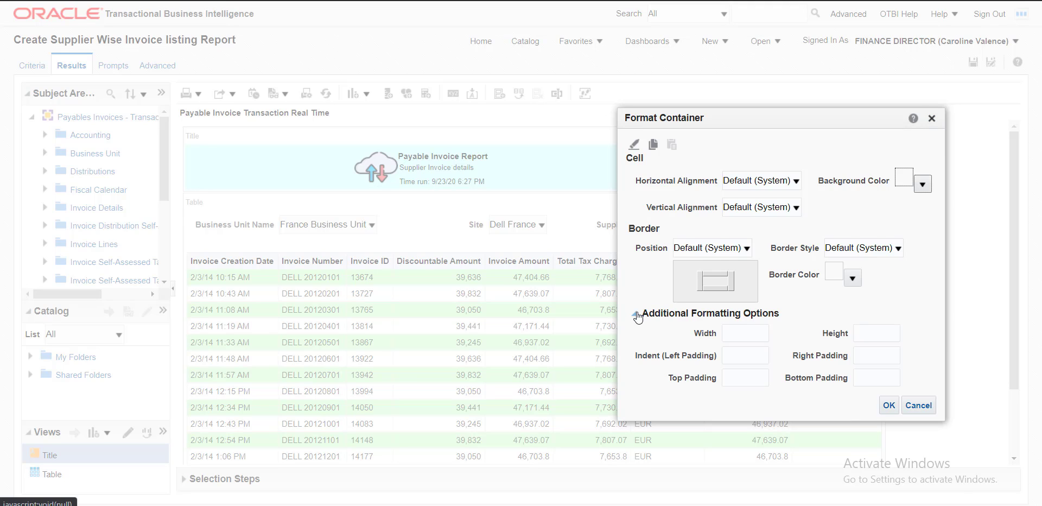
left_click(765, 313)
left_click_drag(773, 119, 841, 122)
left_click(702, 316)
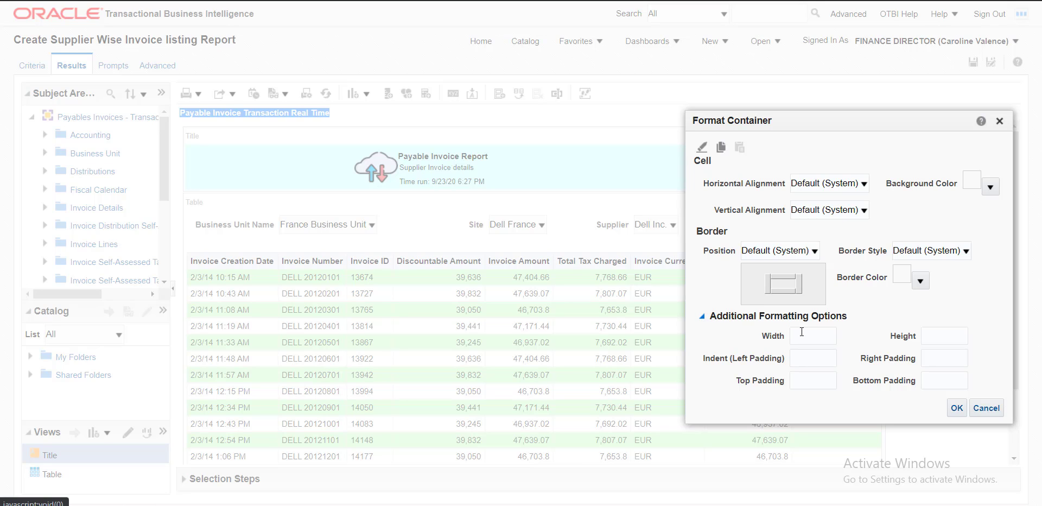
left_click(808, 360)
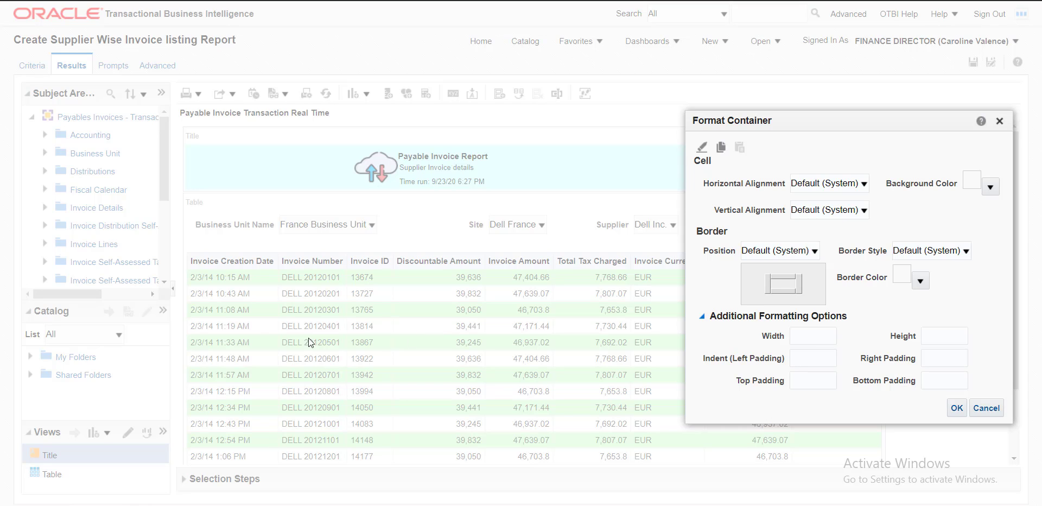
left_click(985, 407)
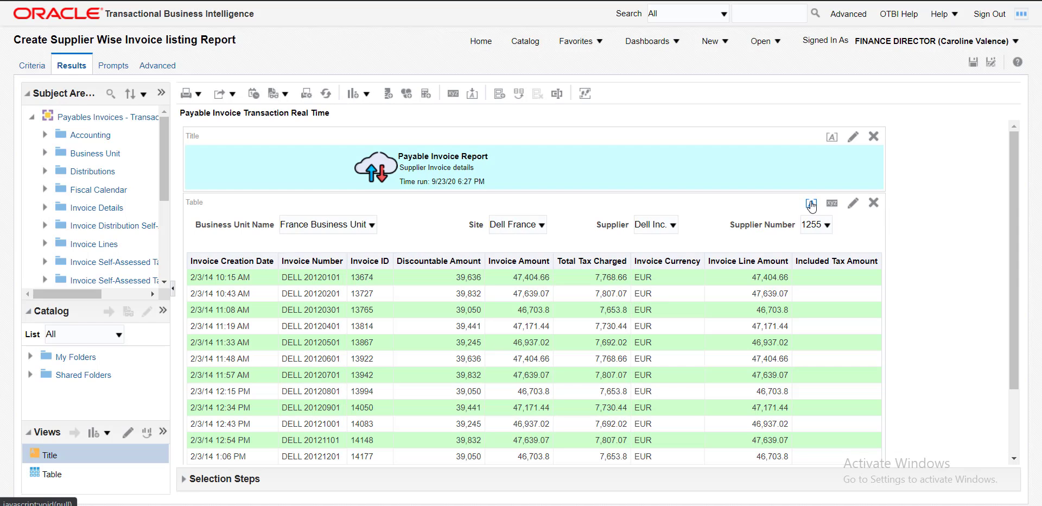
Format the table's container with an indent (left padding) of 20 and a right padding of 20.
left_click(811, 203)
left_click(756, 402)
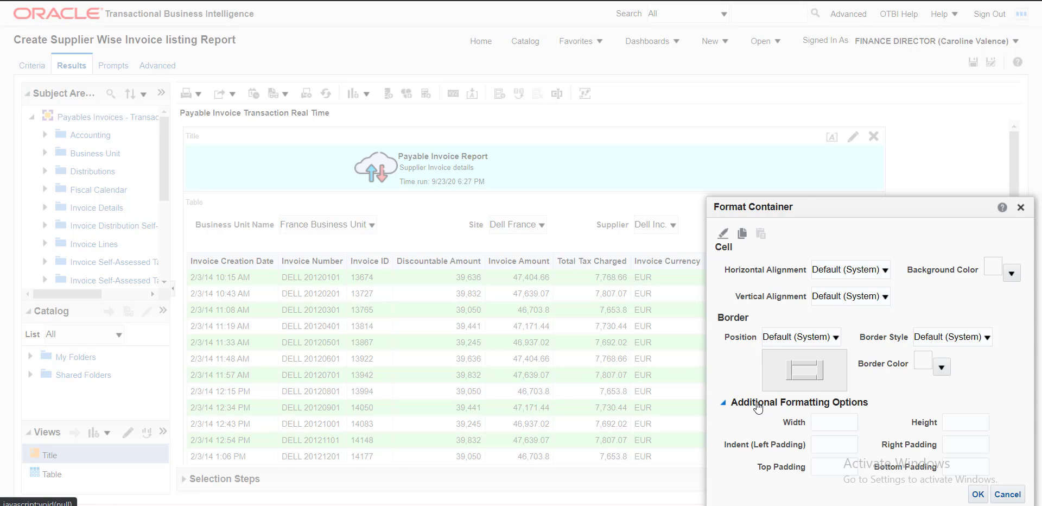
left_click(725, 342)
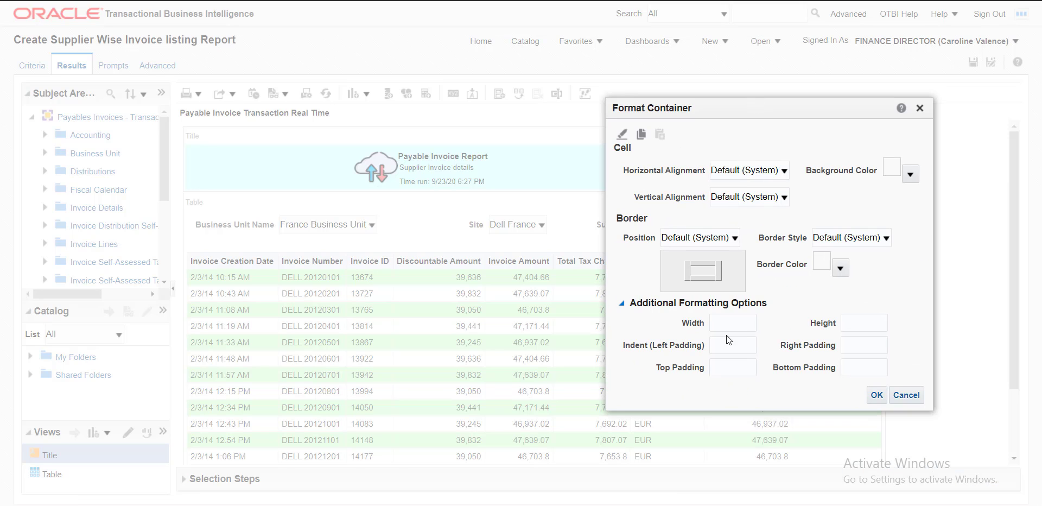
type("20")
left_click(874, 352)
type("20")
left_click(876, 395)
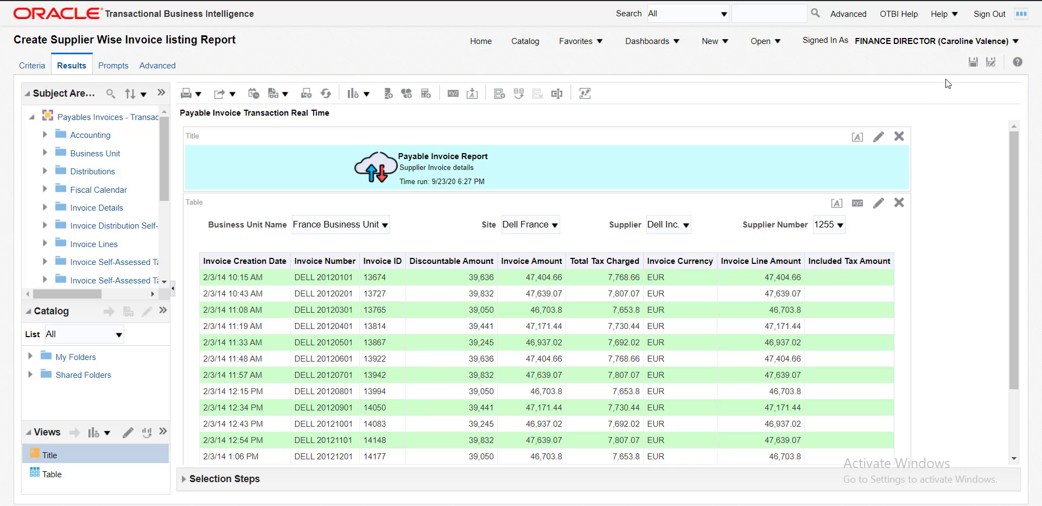
Preview the padded table layout in the Default (Alta) style and close the preview.
left_click(284, 93)
left_click(287, 87)
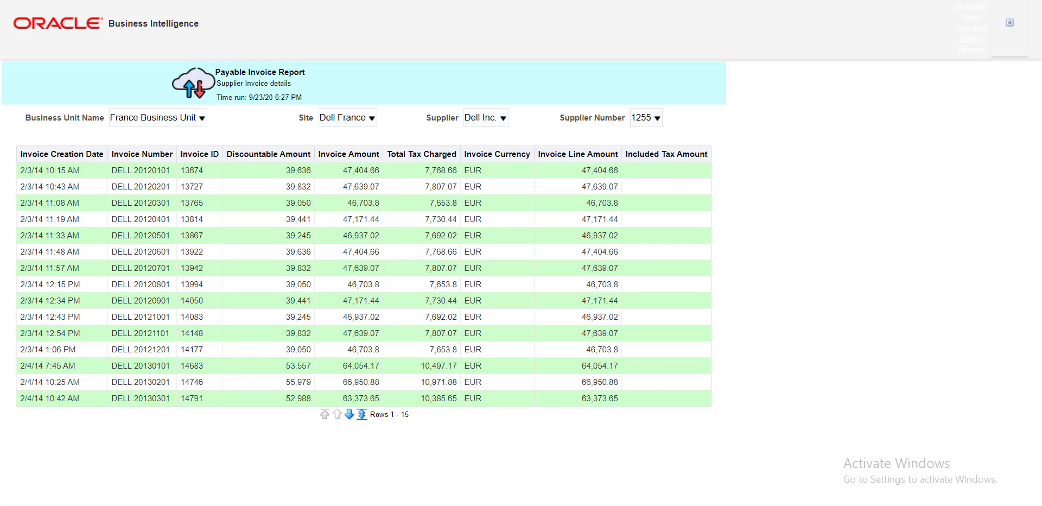
key("alt+F4")
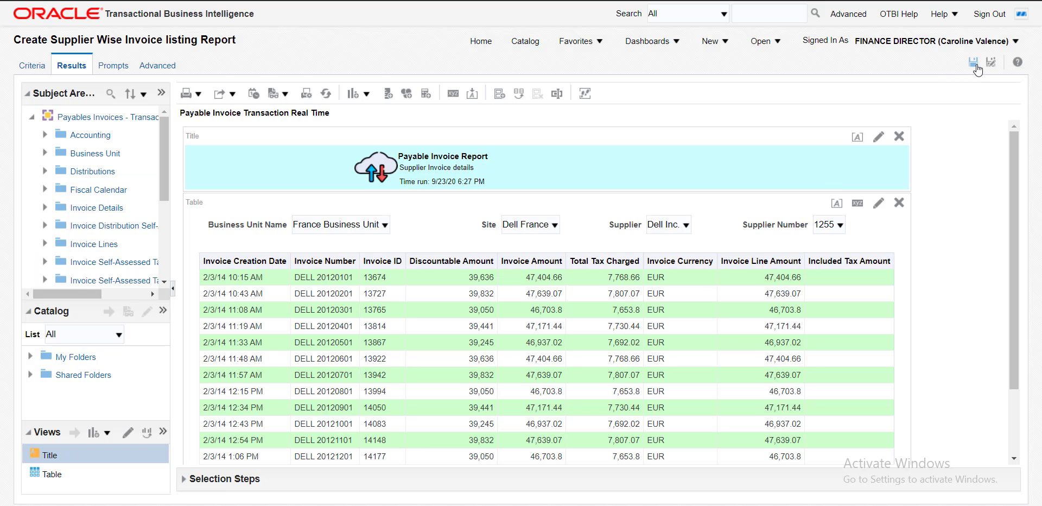
Switch to the text editor notes, review the table layout topics and the simple calculated field item, and return to the report.
key("alt+Tab")
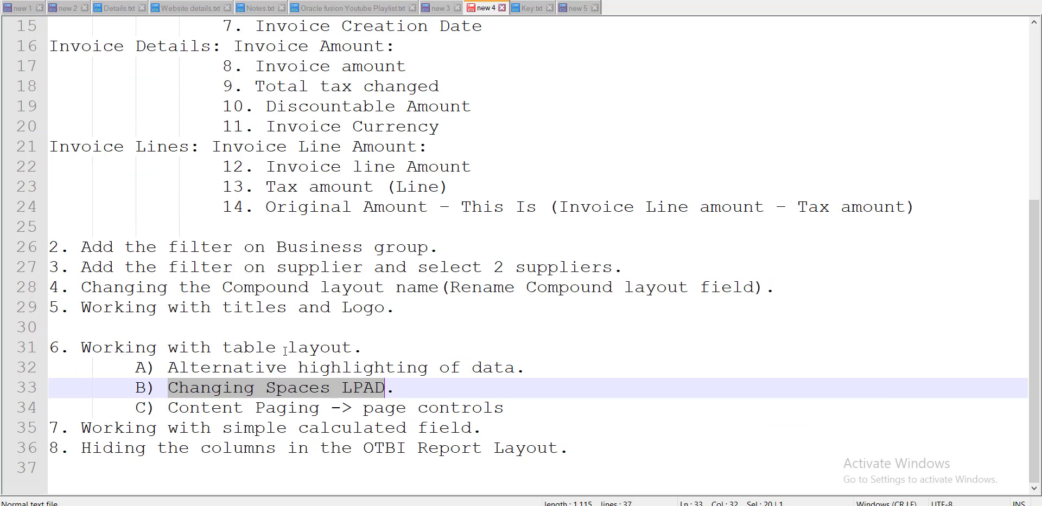
left_click(174, 369)
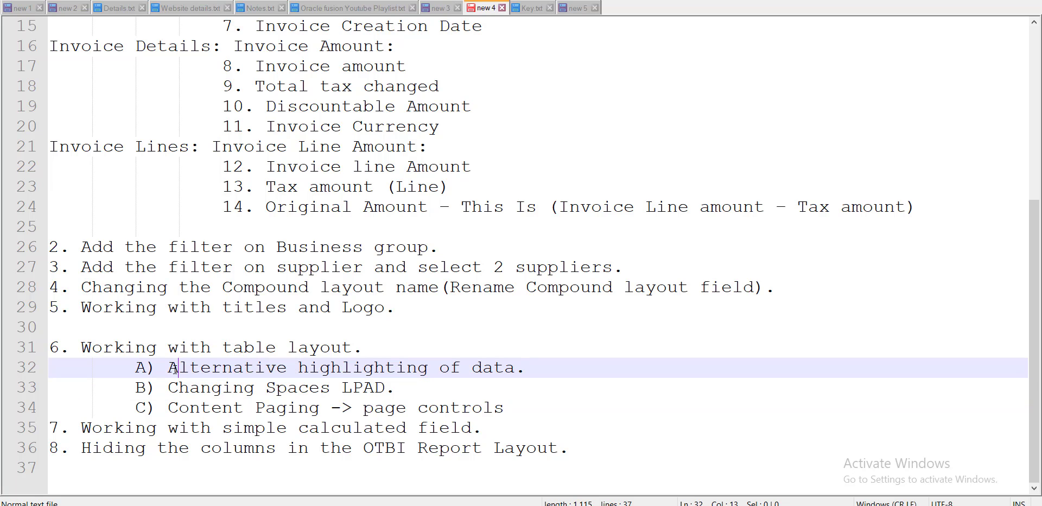
left_click_drag(168, 387, 399, 387)
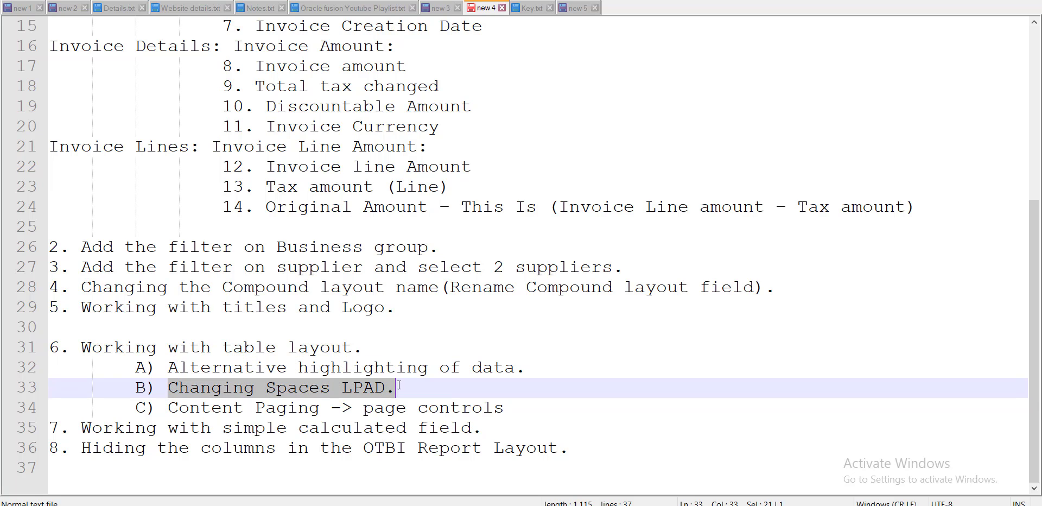
left_click(171, 406)
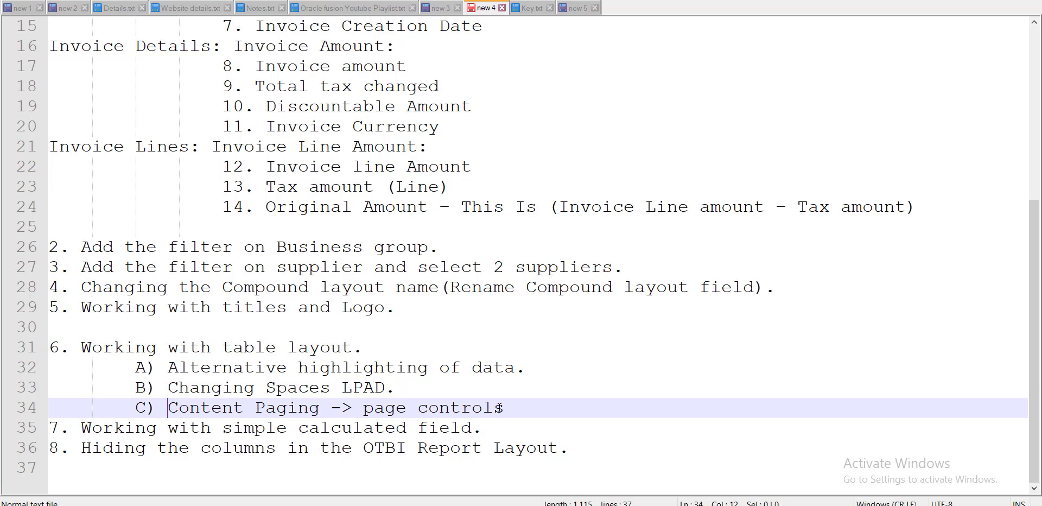
left_click_drag(504, 407, 168, 407)
left_click_drag(81, 428, 480, 427)
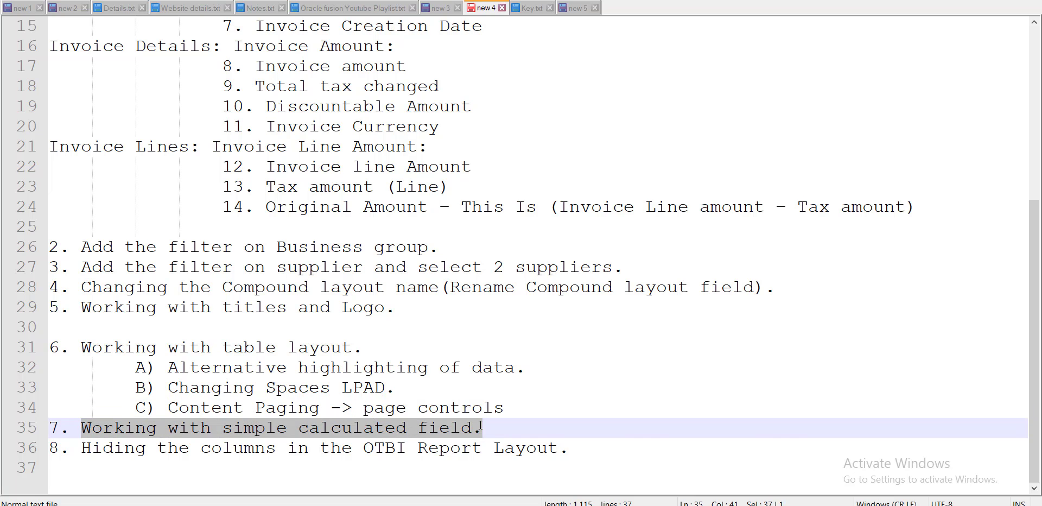
key("alt+Tab")
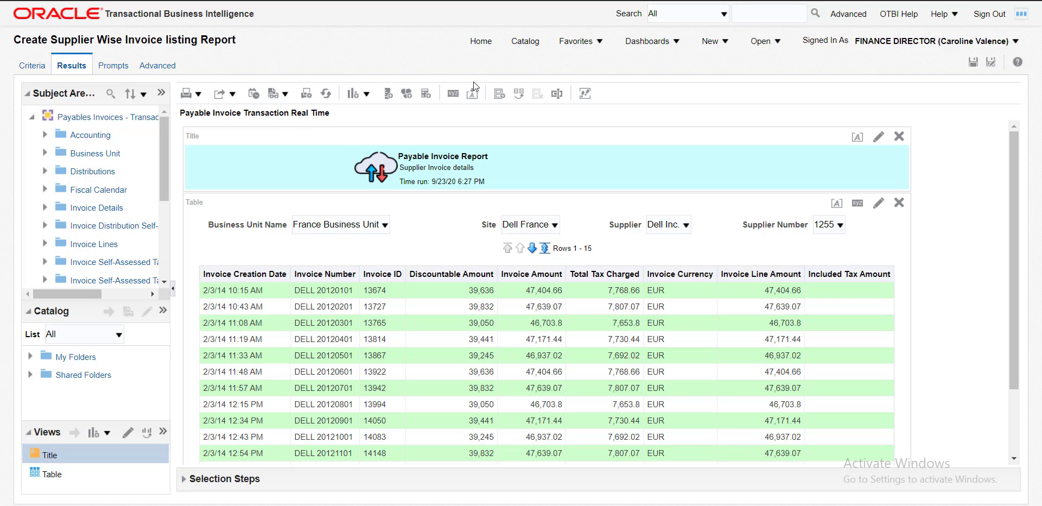
Start a new calculated measure with both the folder heading and the column heading set to Original Amount.
left_click(389, 94)
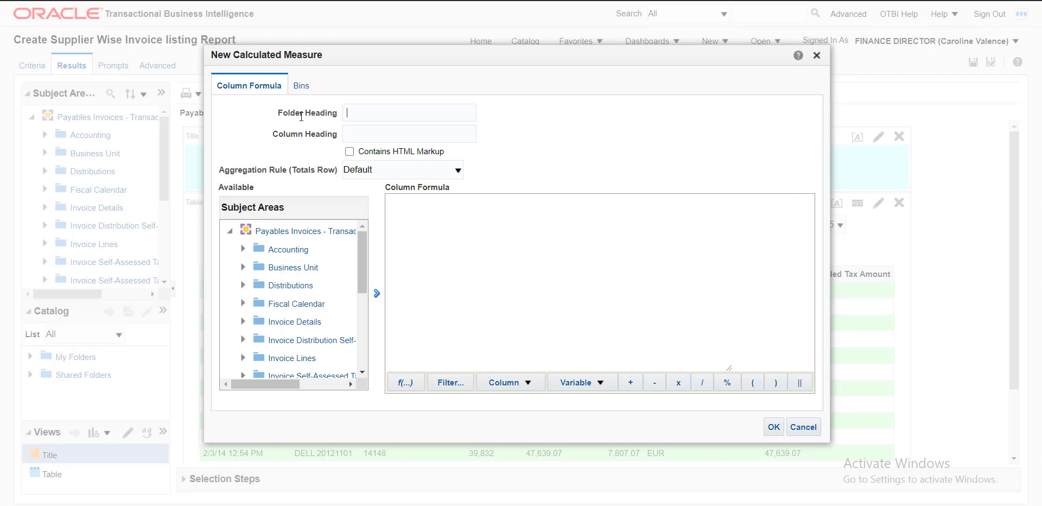
left_click(377, 115)
type("Original Amount")
left_click_drag(433, 112, 332, 108)
key("ctrl+c")
left_click(352, 134)
key("ctrl+v")
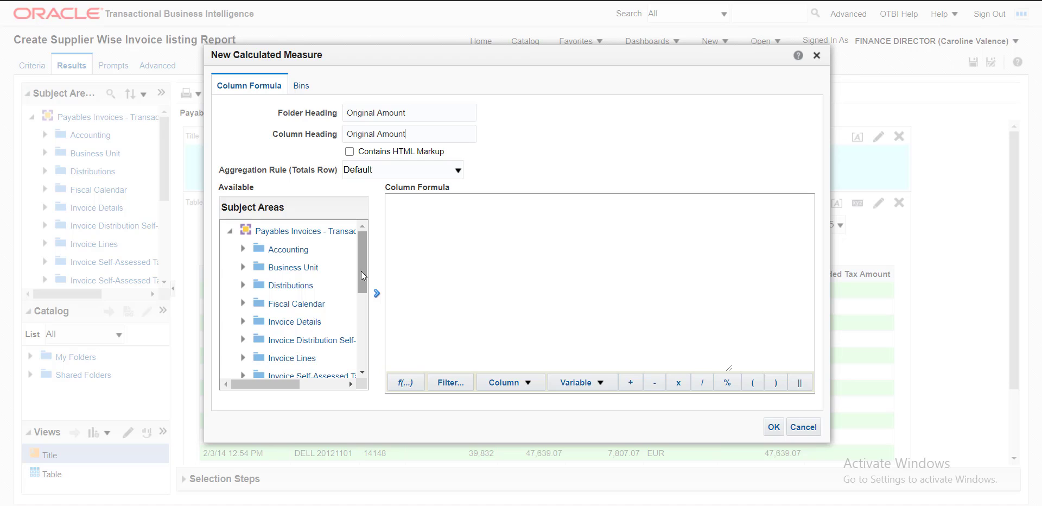
Insert Invoice Amount from the Invoice Amounts folder under Invoice Details into the column formula.
left_click_drag(361, 271, 362, 276)
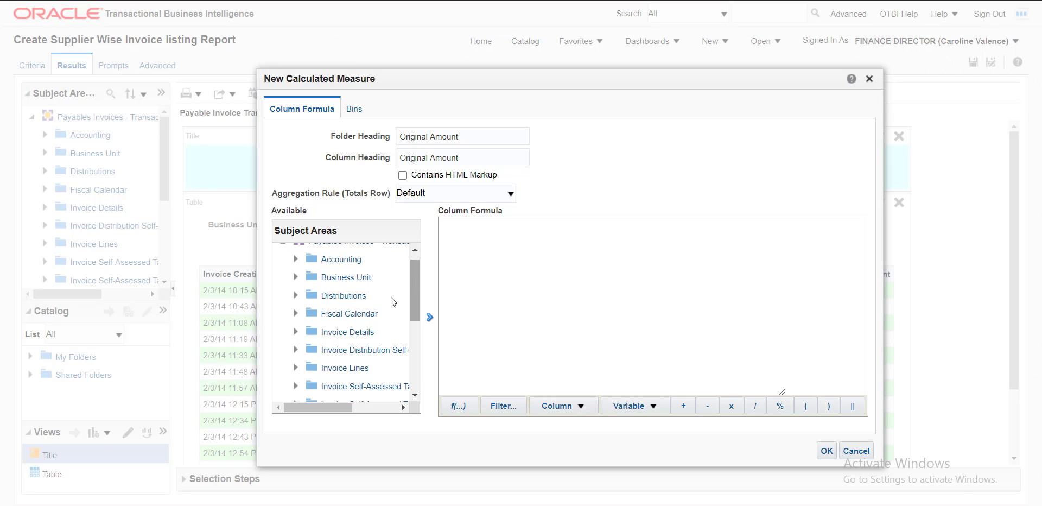
left_click(295, 331)
left_click_drag(415, 312, 416, 328)
left_click(308, 295)
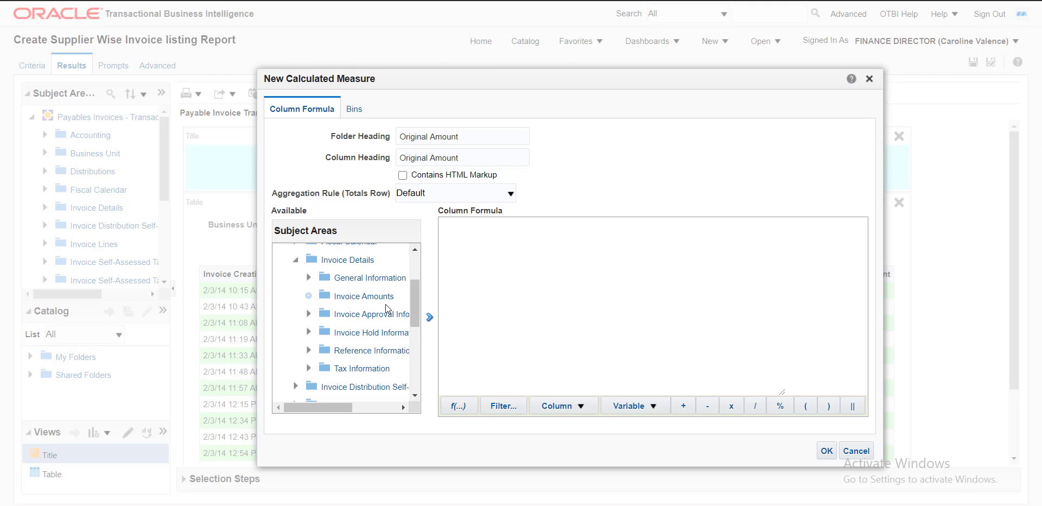
scroll(416, 321, "down", 3)
left_click_drag(338, 406, 353, 407)
left_click(350, 293)
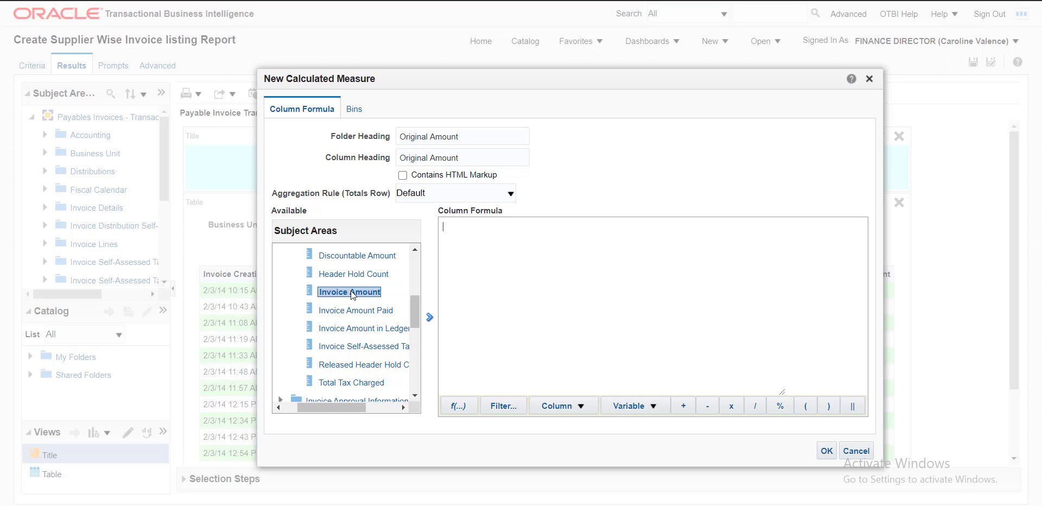
left_click(430, 320)
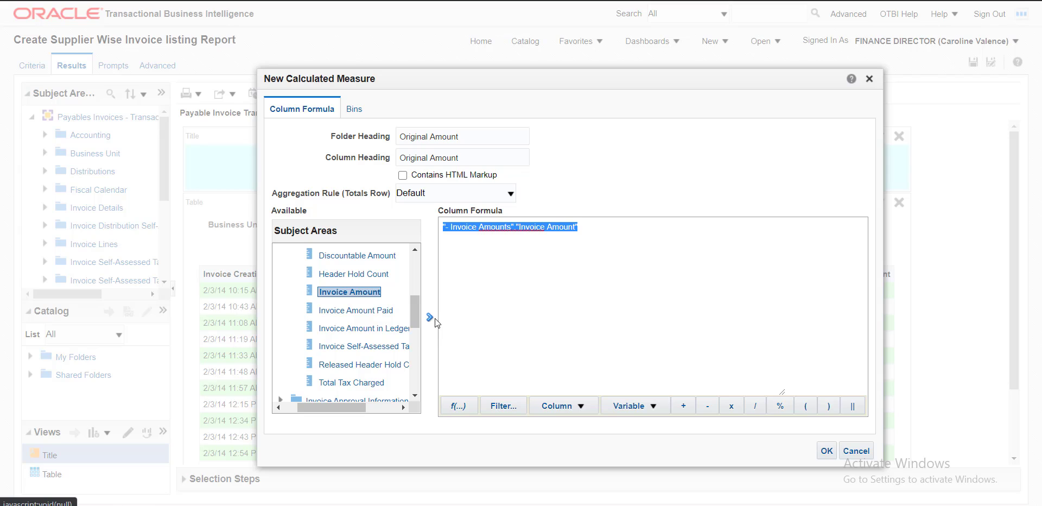
Extend the column formula by subtracting Total Tax Charged from Invoice Amount.
left_click(602, 229)
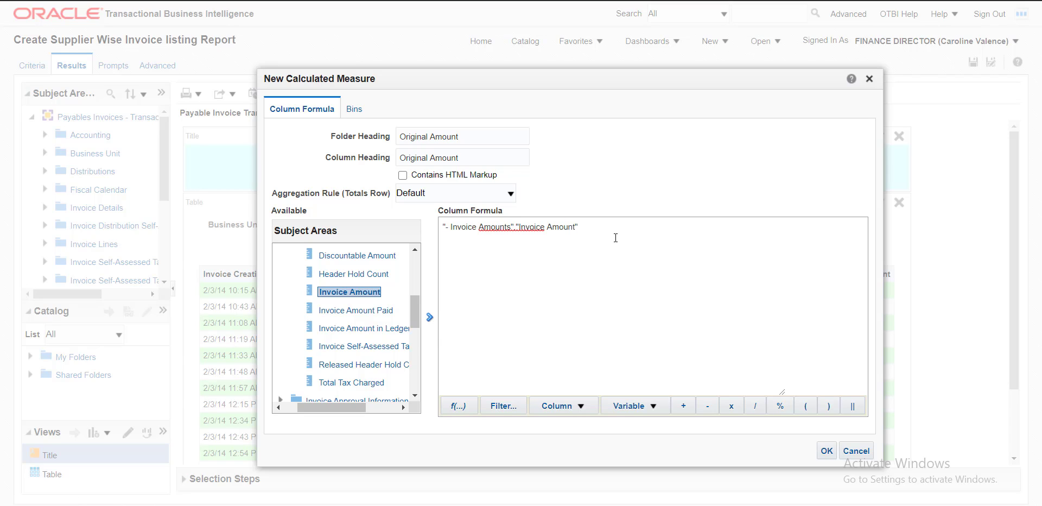
left_click(708, 409)
left_click(375, 383)
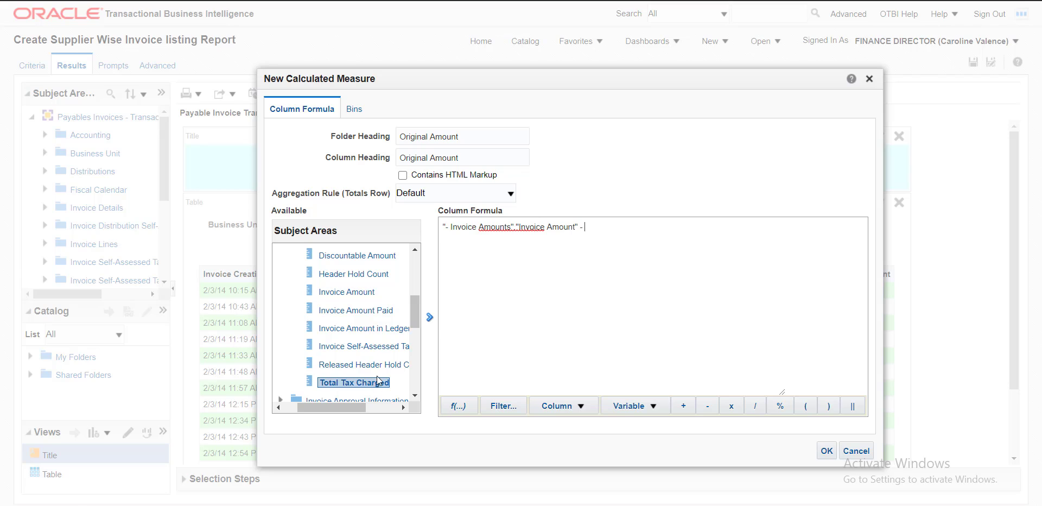
left_click(431, 318)
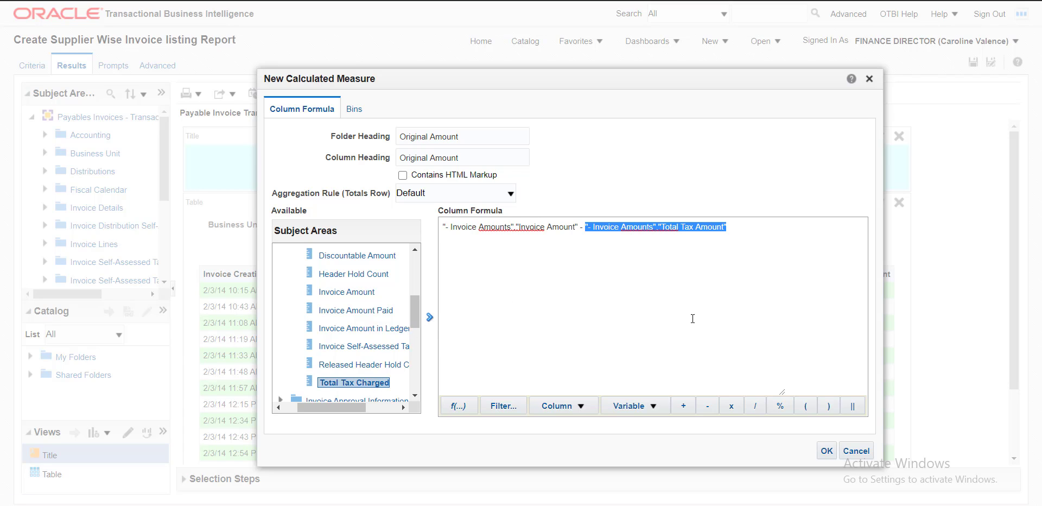
Add the Original Amount calculated measure to the report table and bring its rows into view.
left_click(823, 451)
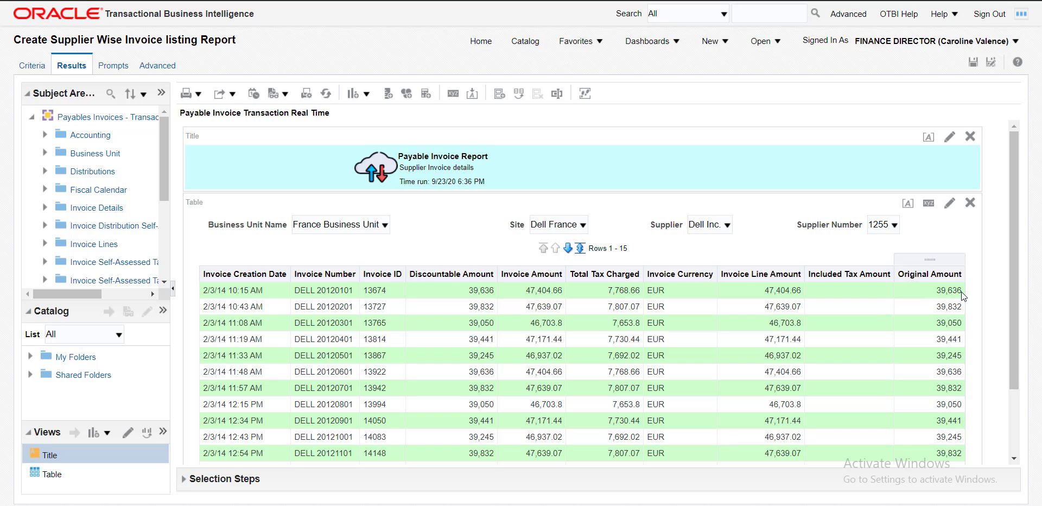
scroll(1014, 359, "down", 3)
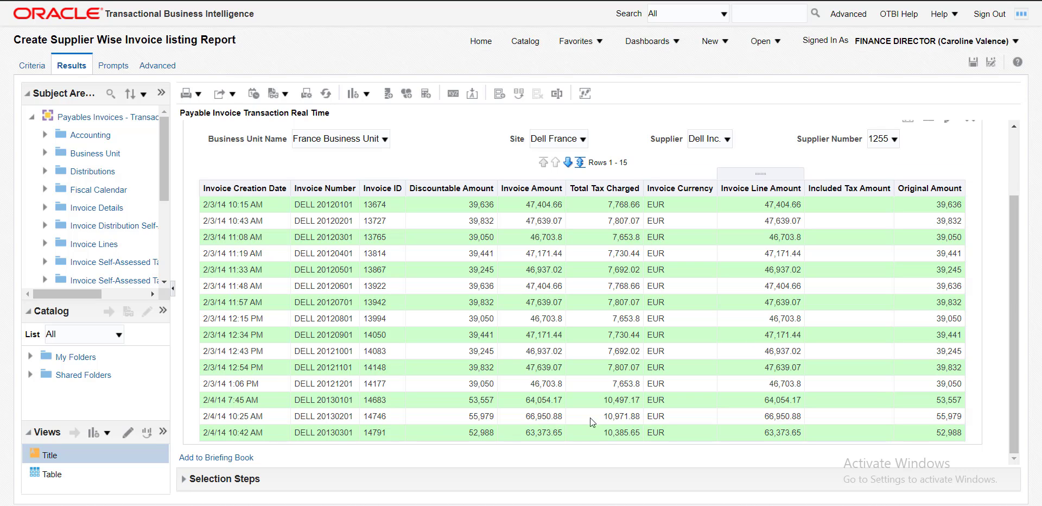
Check the first row's Original Amount in Calculator by subtracting 7,768.66 from 47,404.66, and return to the report.
key("XF86Calculator")
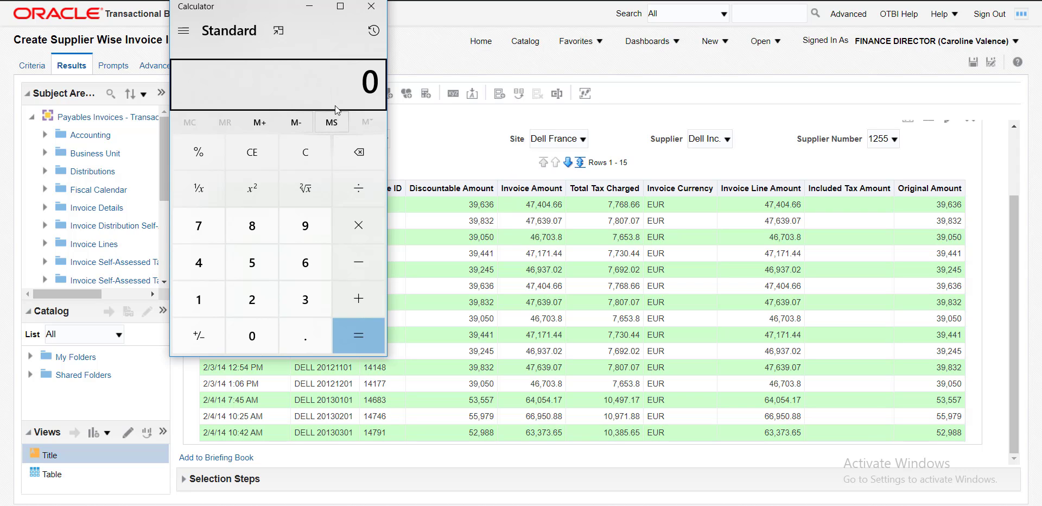
type("47")
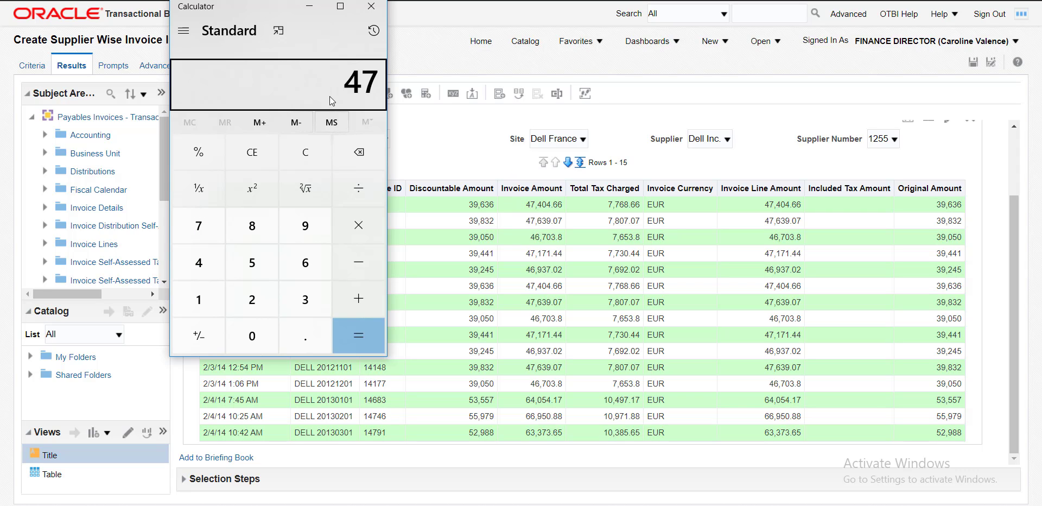
type(",404.66")
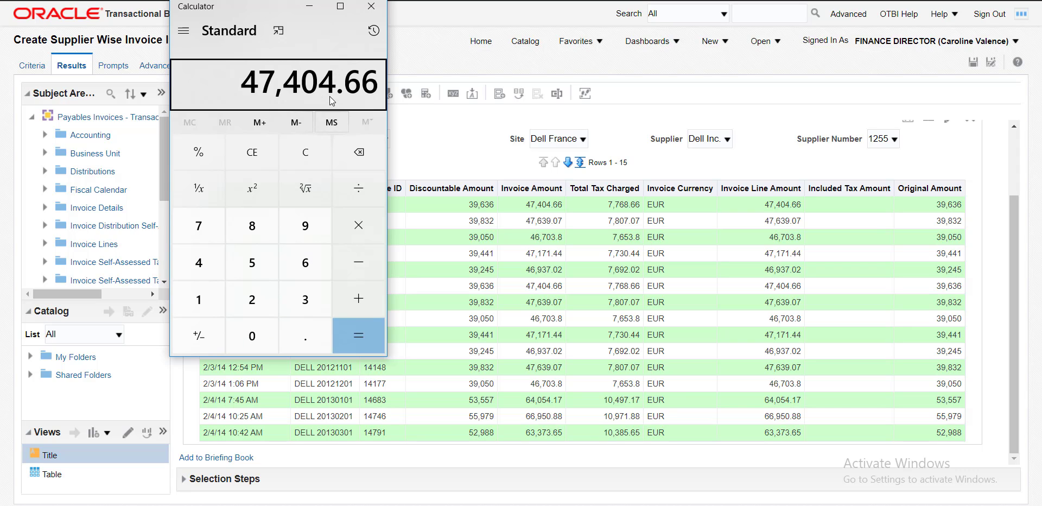
key("minus")
type("7")
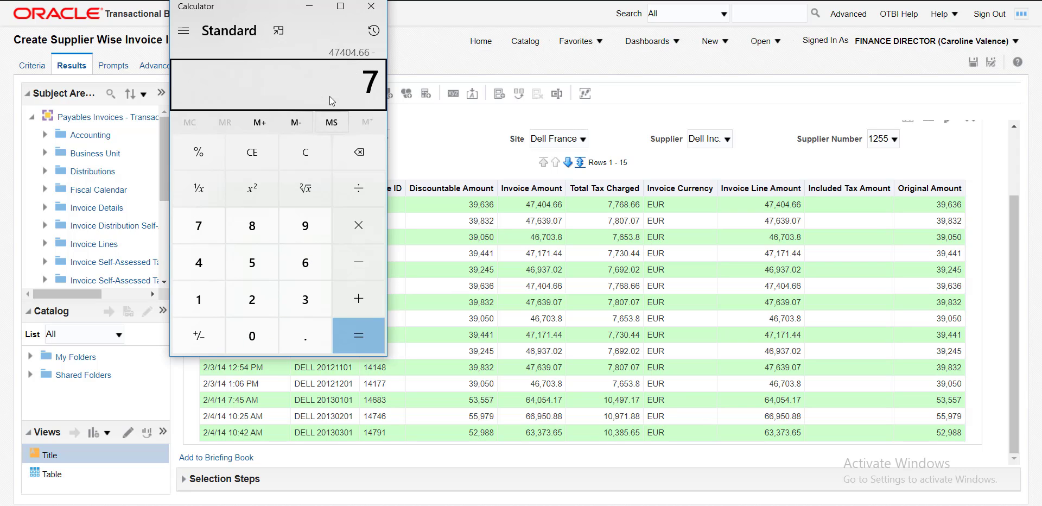
type("768.66")
key("Return")
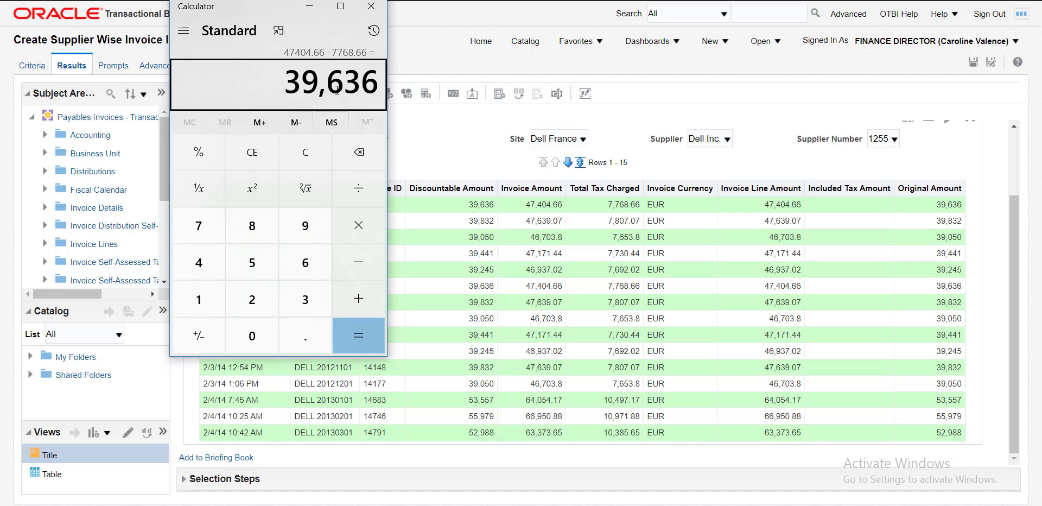
left_click(935, 212)
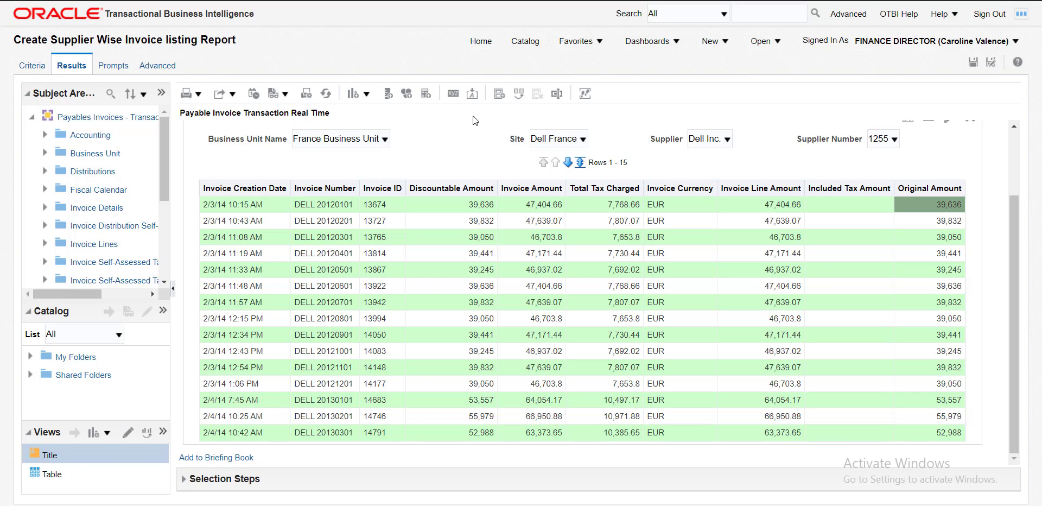
Switch to the text editor notes, highlight the item on hiding columns in the OTBI report layout, and return to the report.
key("alt+Tab")
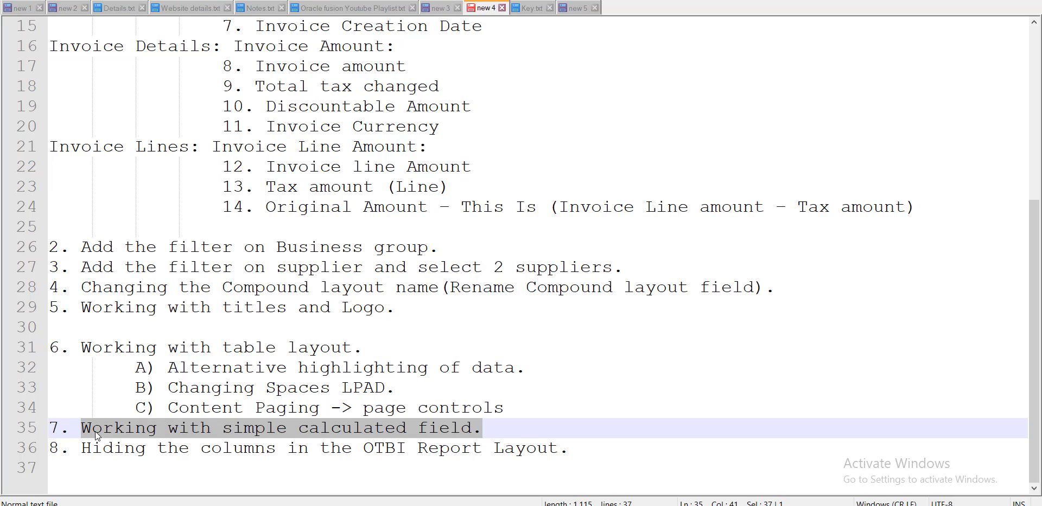
left_click(156, 448)
left_click_drag(81, 448, 564, 443)
key("alt+Tab")
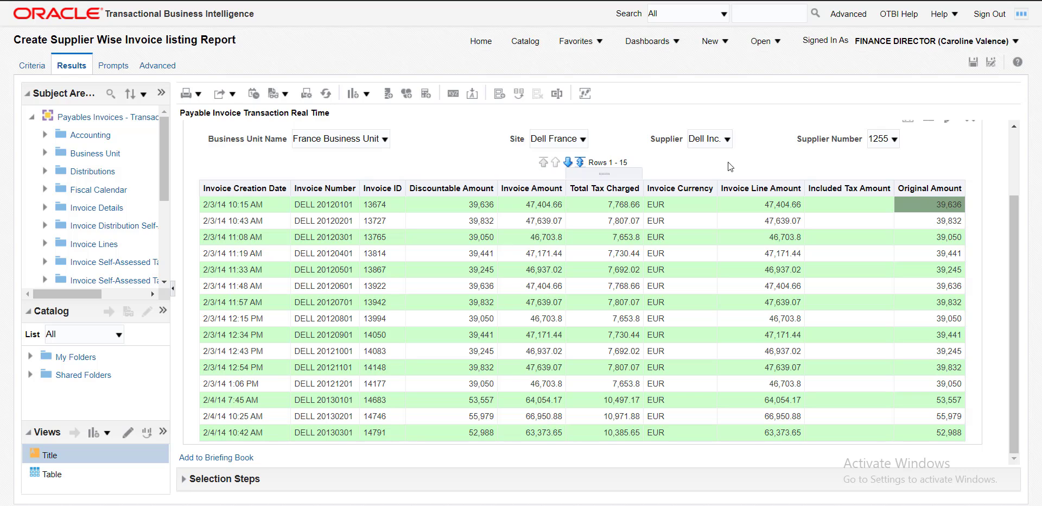
Save the report and open its table view for editing.
left_click(973, 62)
left_click_drag(1015, 170, 1014, 194)
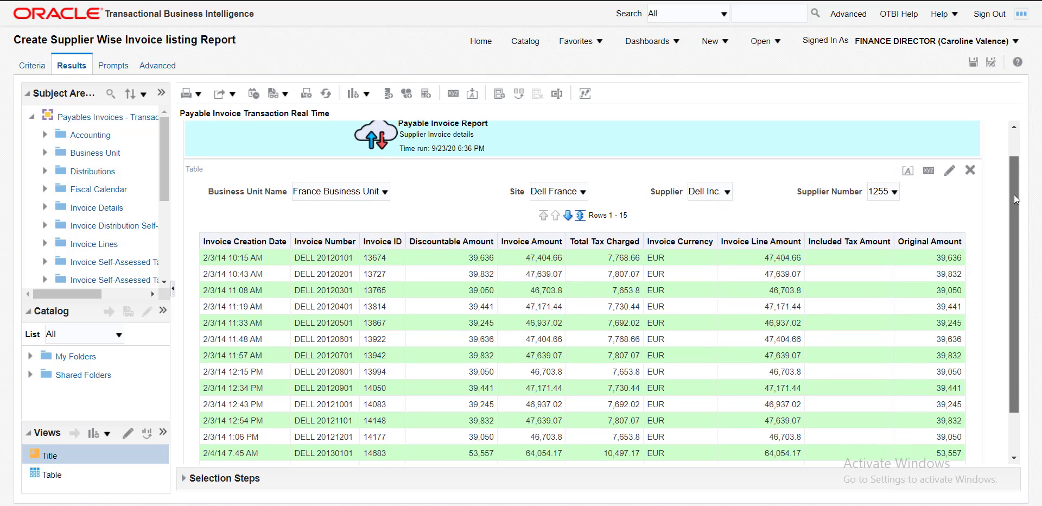
left_click(948, 173)
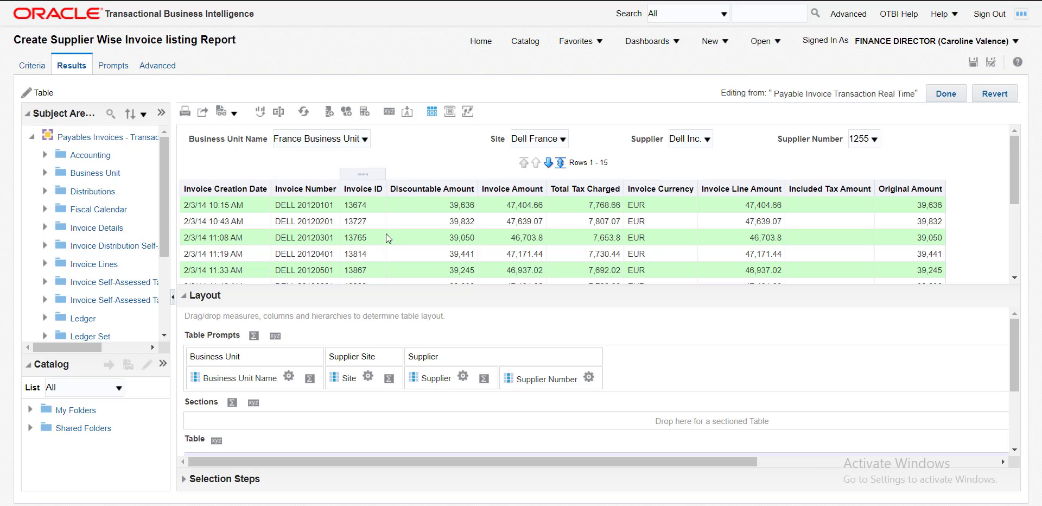
Hide the Included Tax Amount column under Invoice Line Amounts in the table layout.
mouse_move(1011, 162)
left_mouse_down()
mouse_move(1014, 253)
mouse_move(1016, 158)
left_mouse_up()
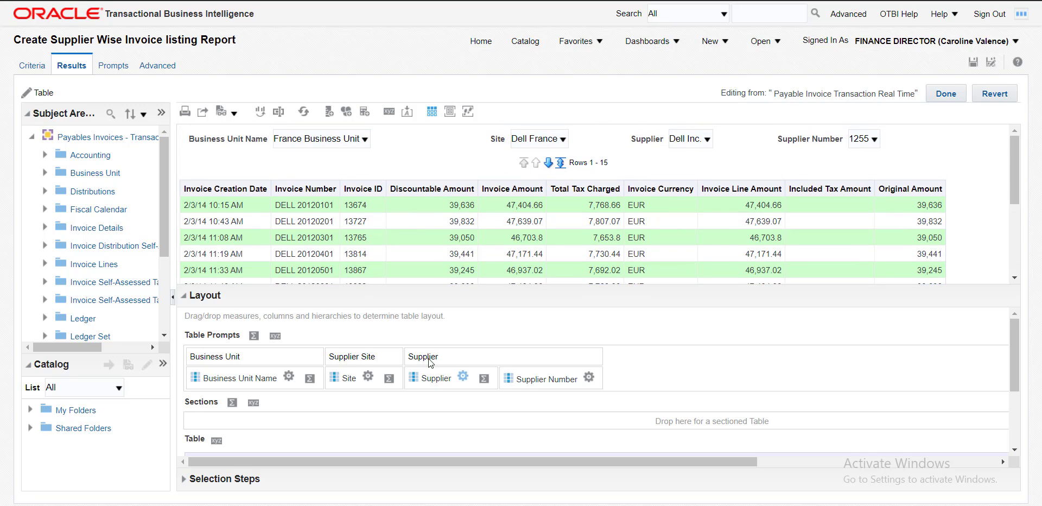
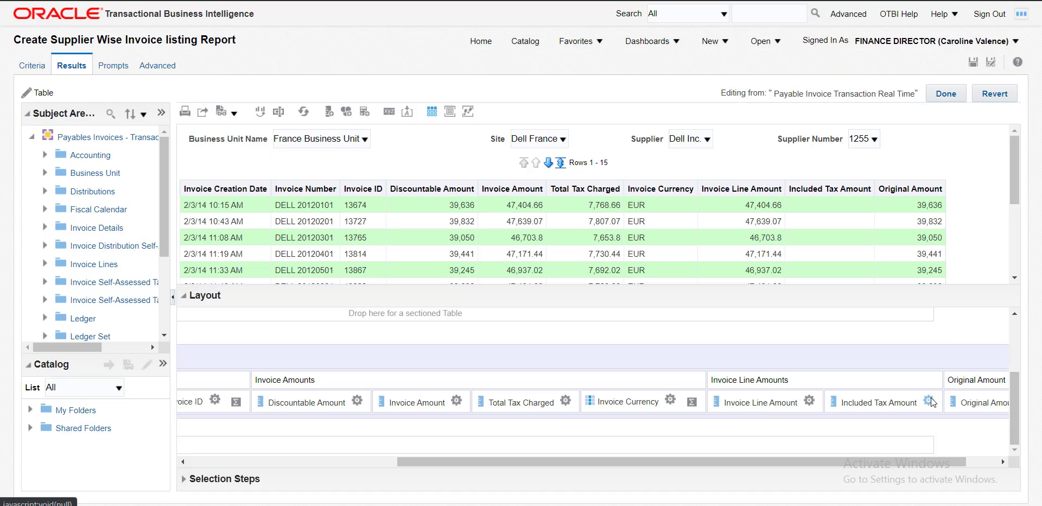
left_click(929, 401)
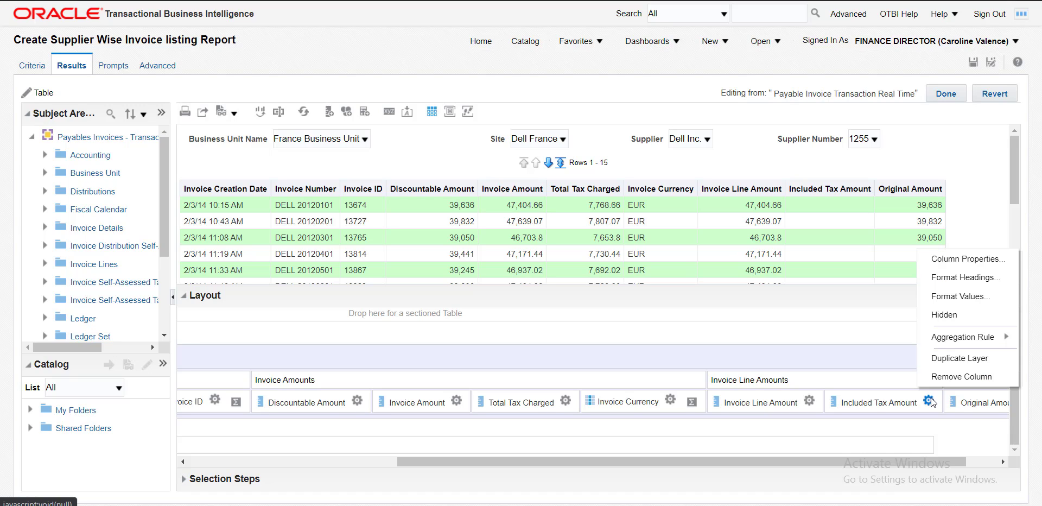
left_click(949, 310)
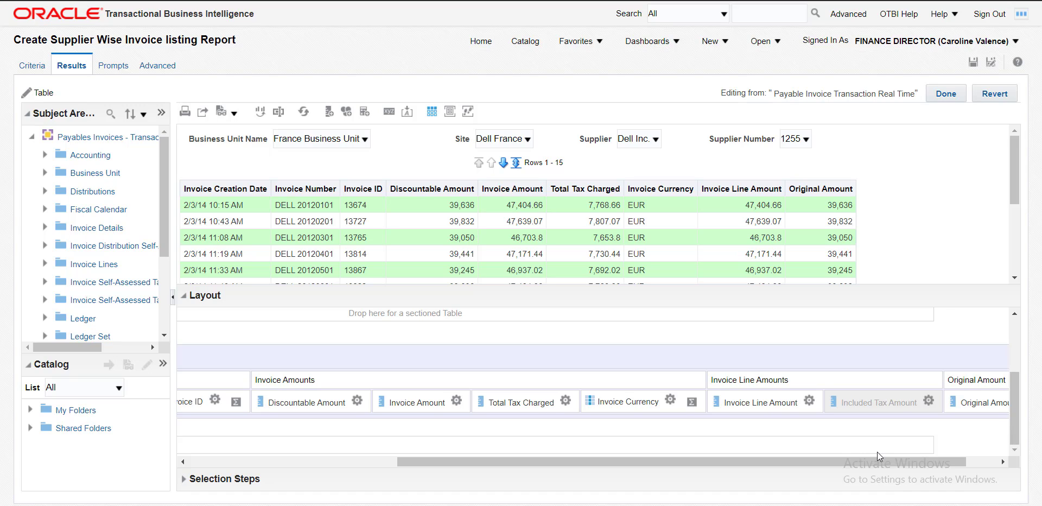
Move the Invoice ID column from Columns and Measures to the Excluded area of the table layout.
left_click_drag(871, 459, 637, 458)
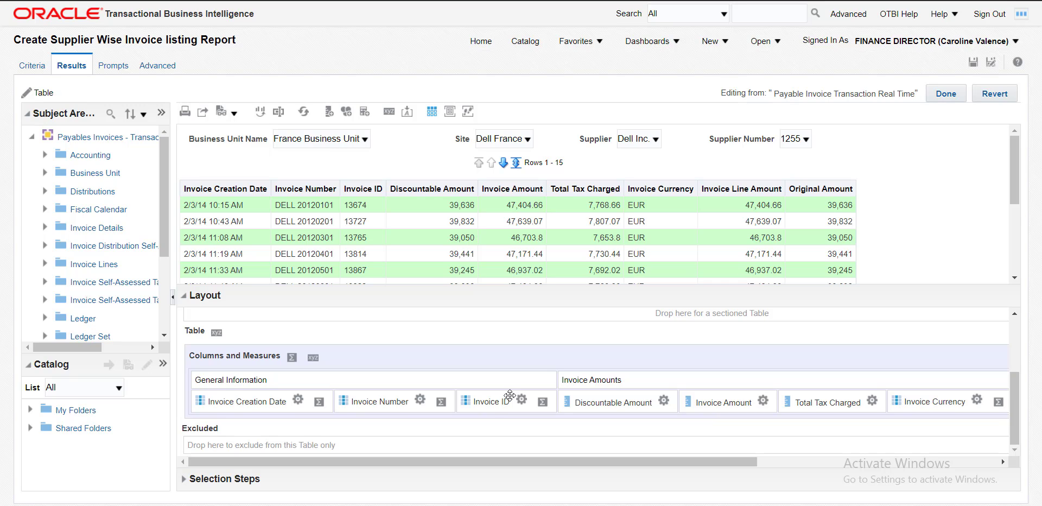
left_click_drag(509, 394, 238, 441)
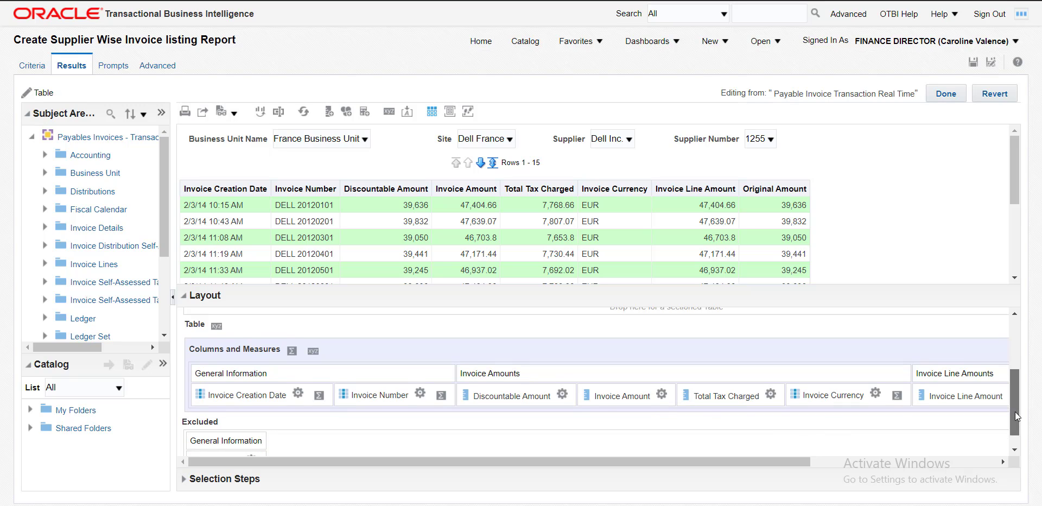
left_click_drag(1014, 411, 1017, 424)
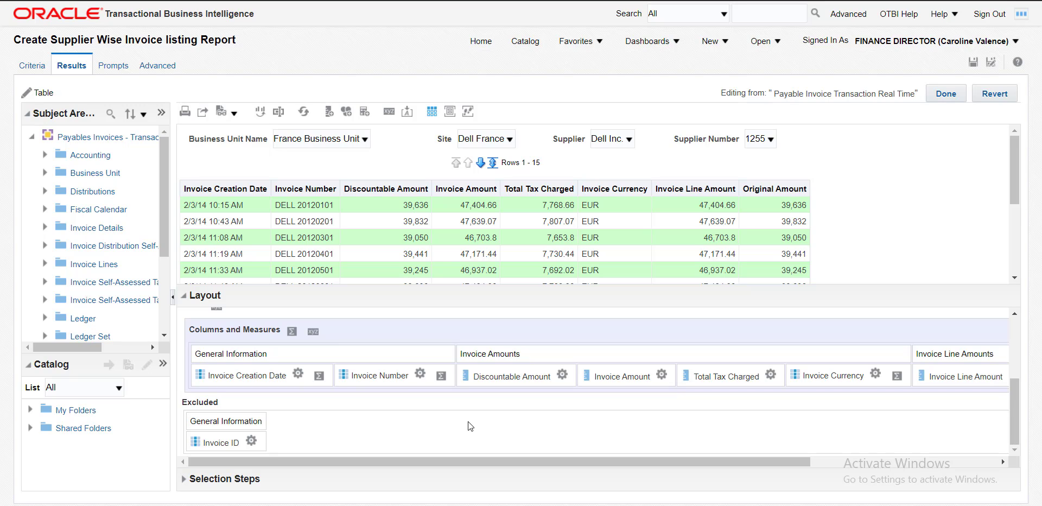
View the Invoice Number column's aggregation rule options and look through the report's Selection Steps.
left_click(420, 373)
mouse_move(454, 307)
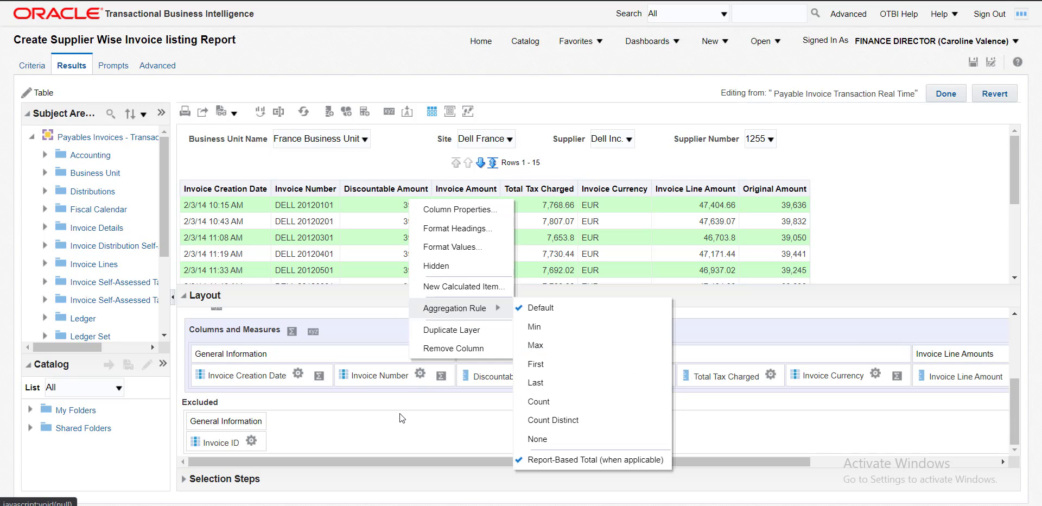
left_click(348, 429)
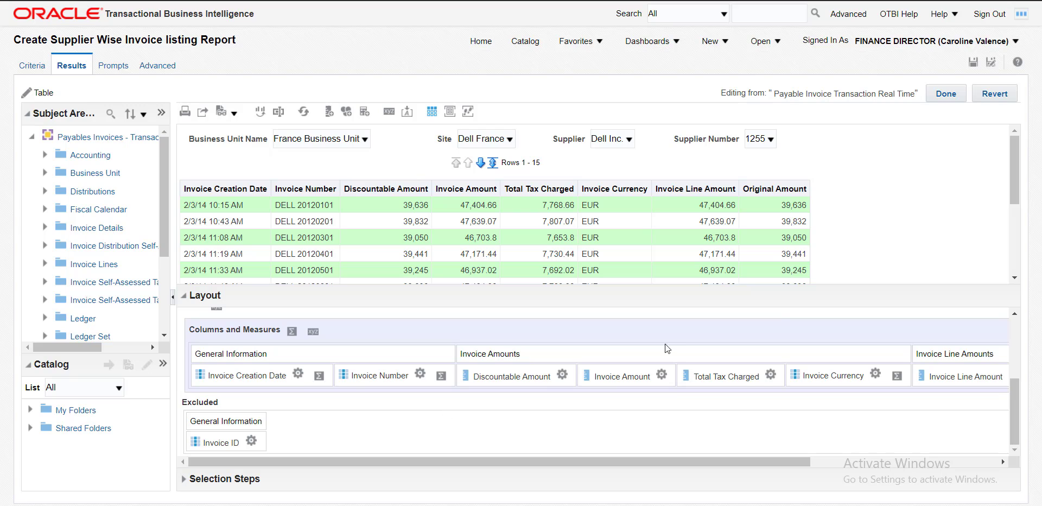
left_click(182, 480)
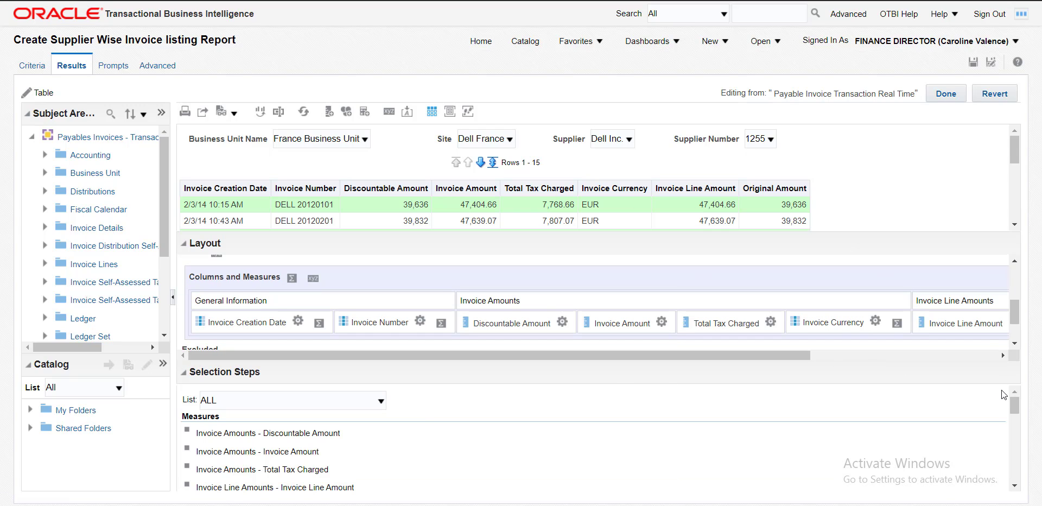
left_click_drag(1014, 404, 1016, 468)
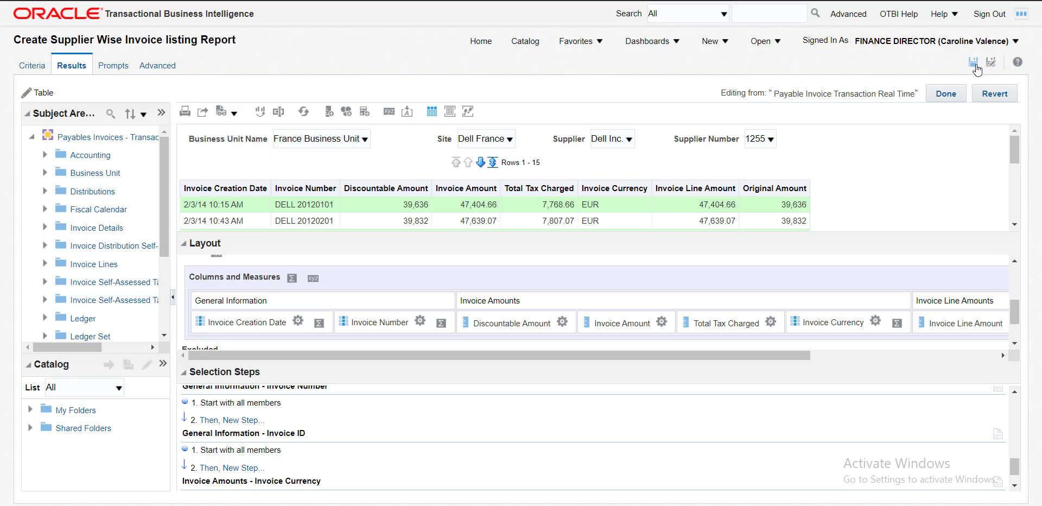
Save the report with the edited table layout and advance to the next page of rows in its preview.
left_click(946, 94)
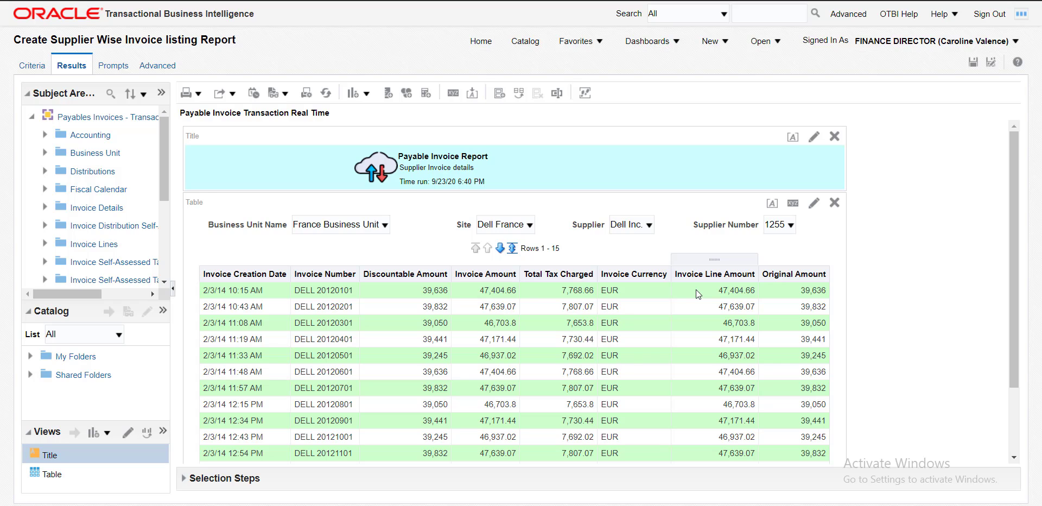
left_click(972, 62)
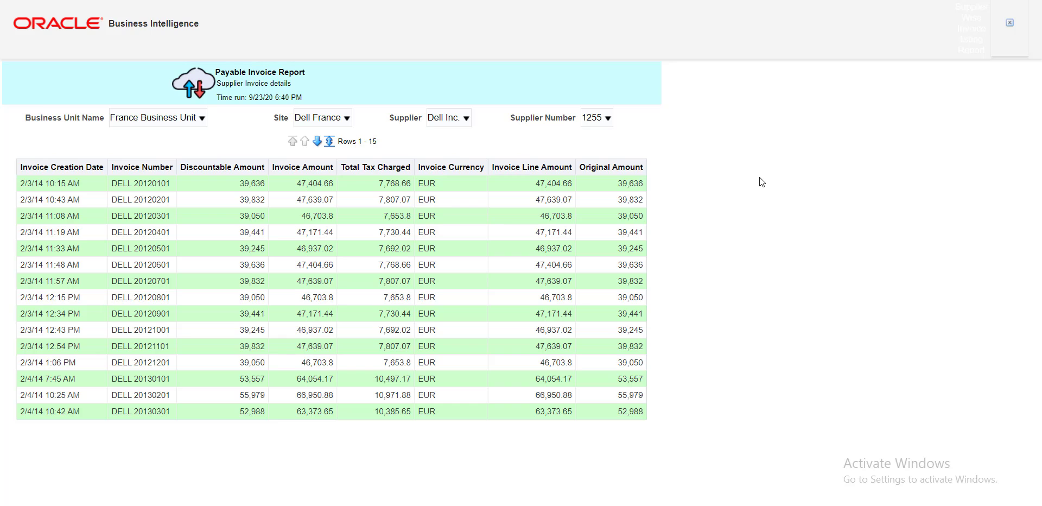
left_click(317, 142)
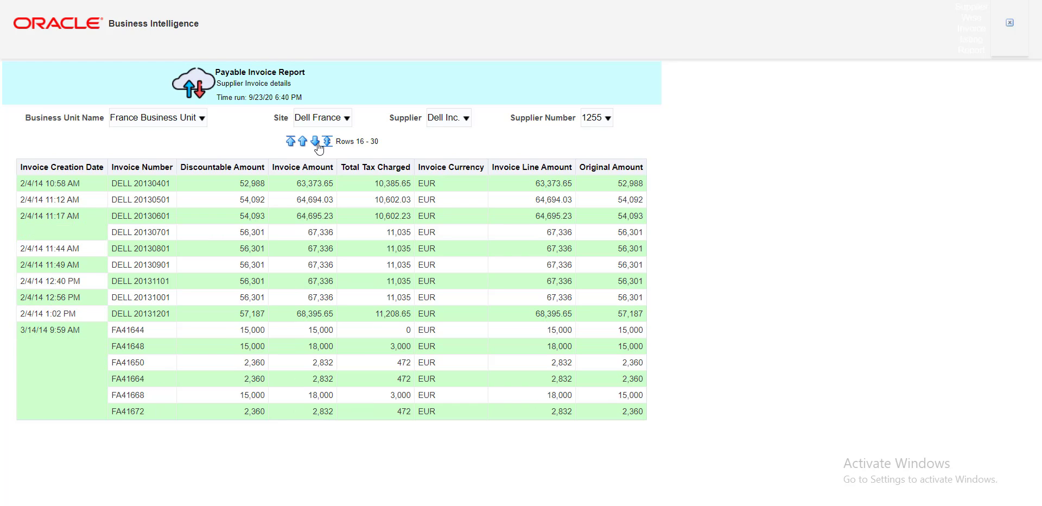